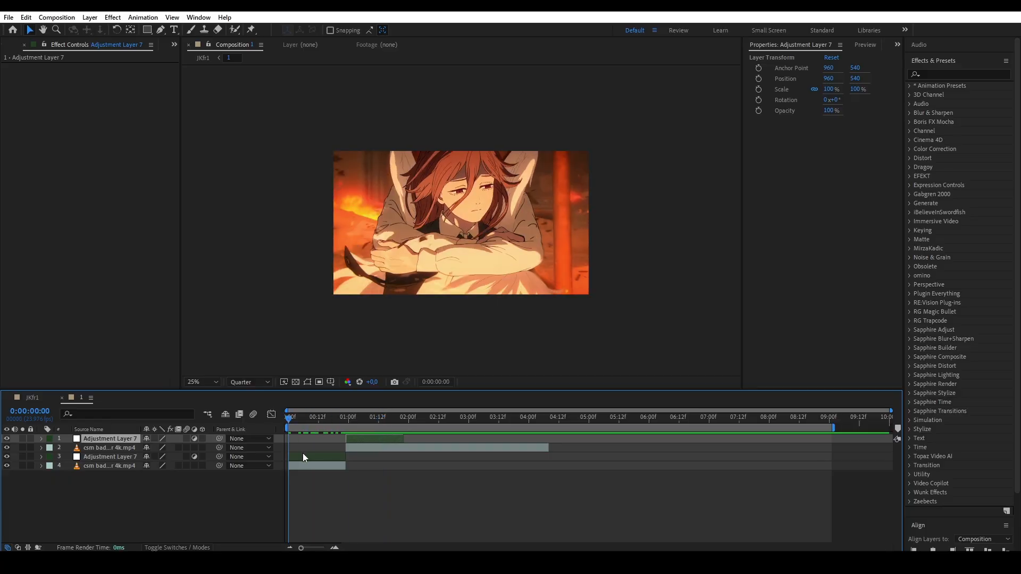
Step: Apply the S_Hotspots effect to the adjustment layer above the first clip
left_click(302, 456)
key("ctrl+space")
type("hot")
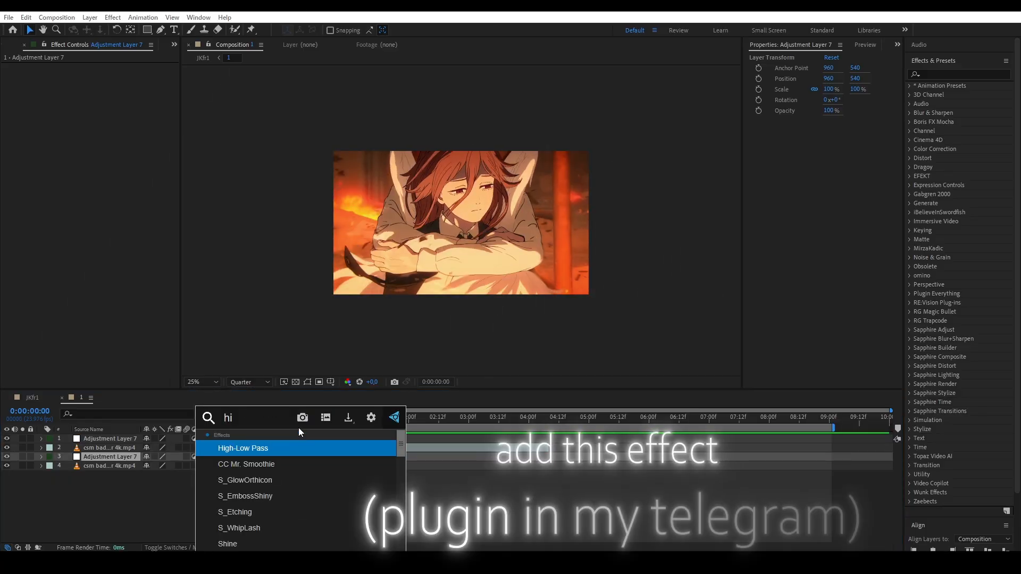
left_click(261, 451)
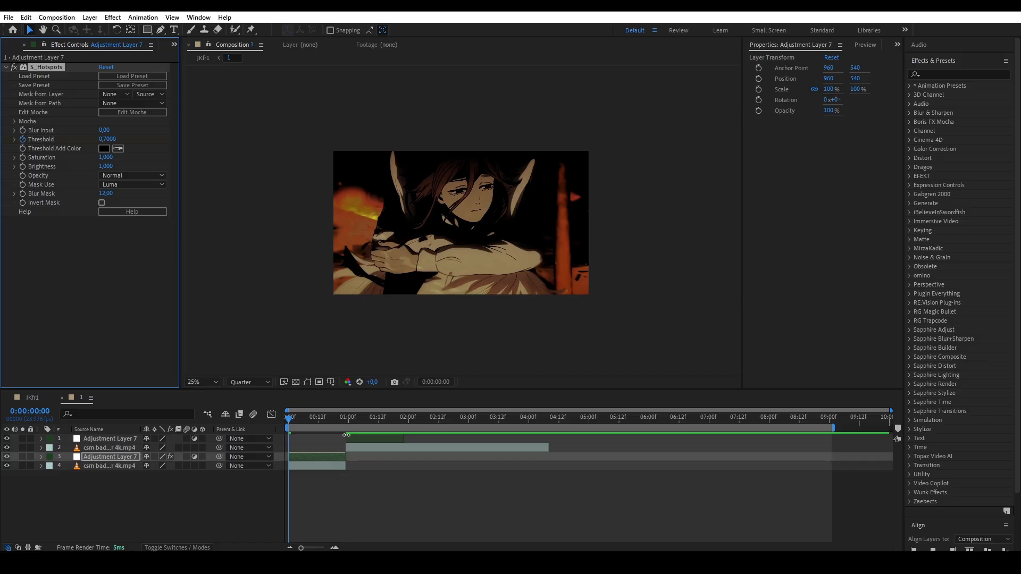
Step: Show the adjustment layer's keyframes and move the 0.7 Threshold keyframe of S_Hotspots to 0:00:00:22, near the layer's end
key("u")
left_click_drag(288, 475, 344, 480)
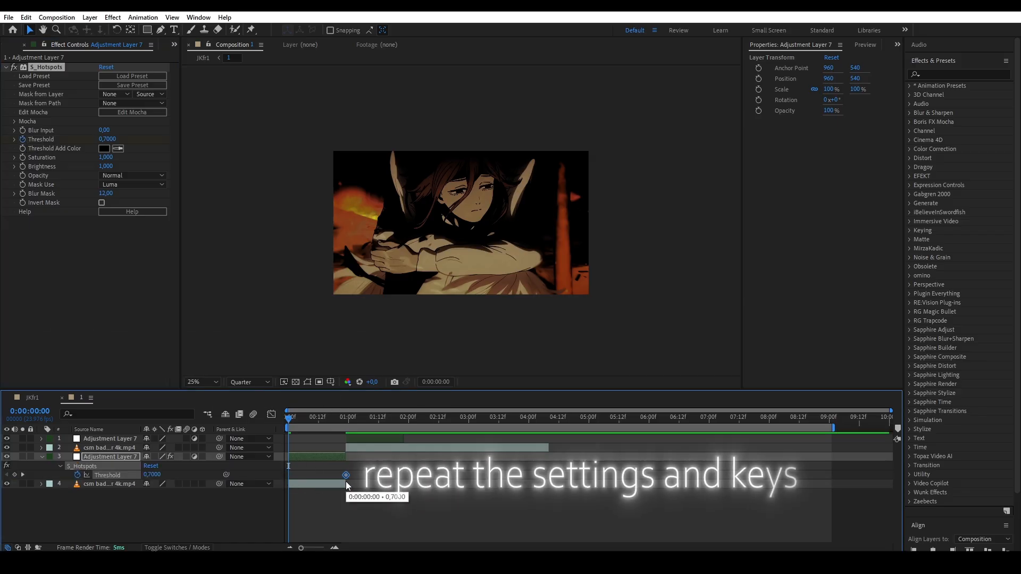
left_click(342, 423)
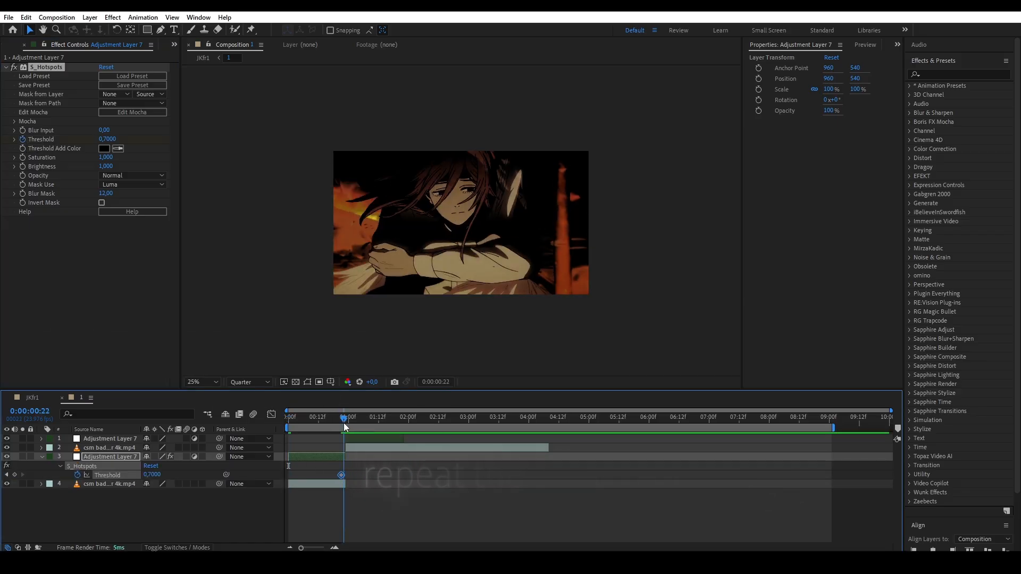
Step: Add an S_Hotspots Threshold keyframe with a value of 0 at 0:00:00:13
left_click_drag(335, 424, 321, 429)
left_click(115, 139)
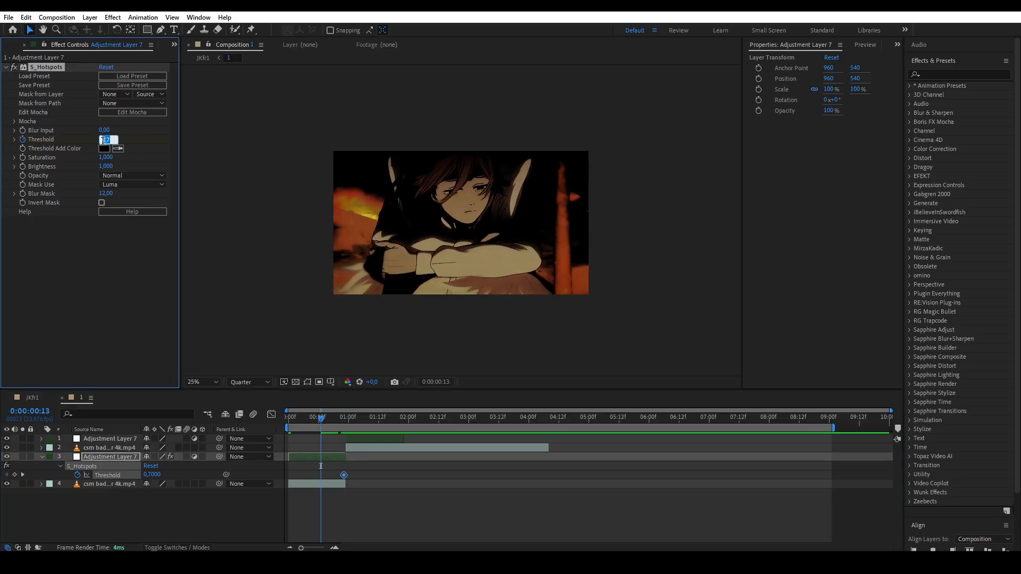
type("0")
left_click(133, 289)
Step: At 0:00:00:22, apply Optical Flares to the same adjustment layer and set its Render Mode to Over Original
left_click_drag(323, 422, 344, 439)
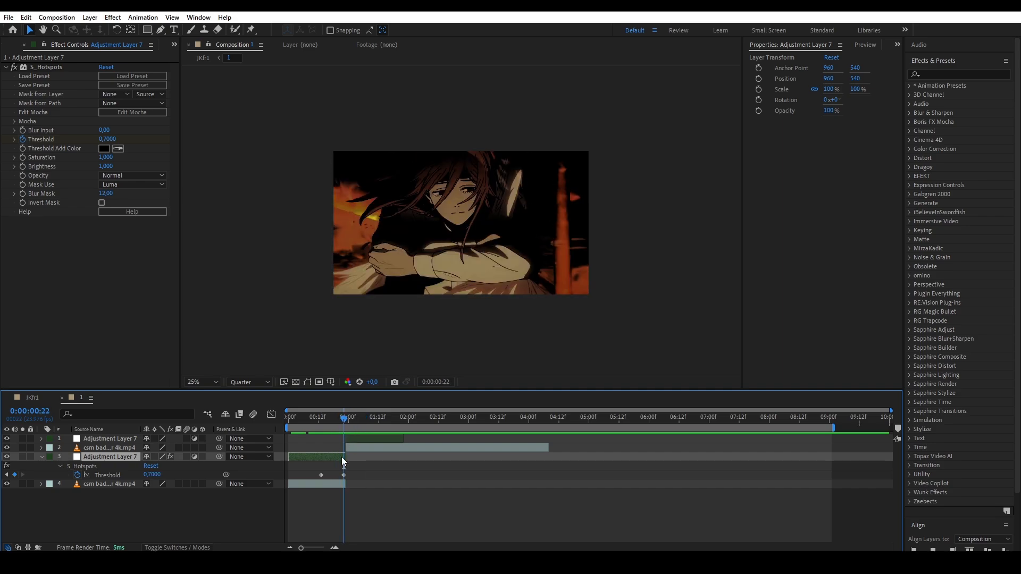
left_click(85, 289)
key("ctrl+space")
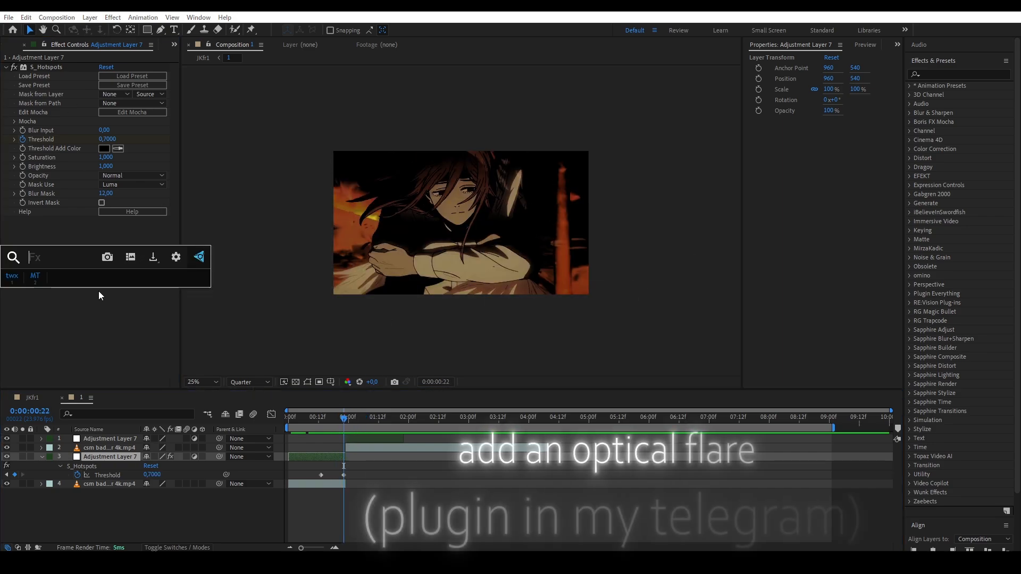
type("op")
left_click(120, 287)
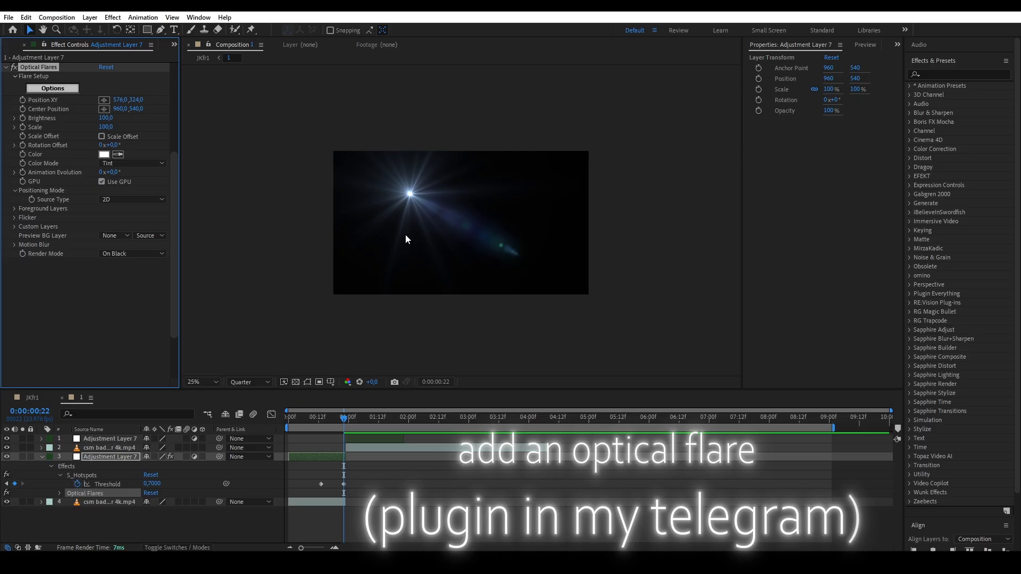
left_click(133, 253)
left_click(124, 287)
left_click(409, 199)
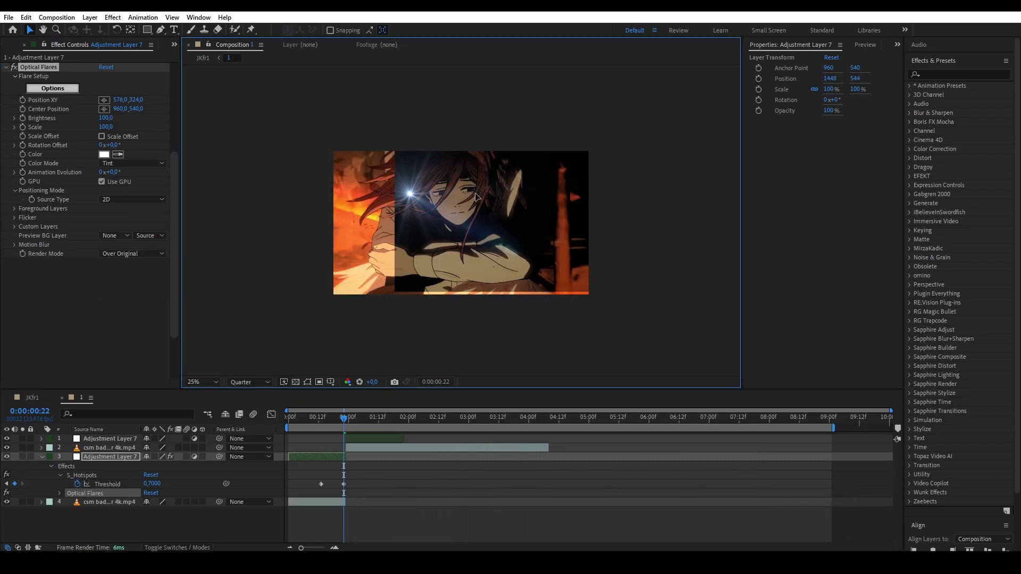
Step: Clear the default flare elements and build the flare from one Glow with 99 brightness, 20.5% scale and 169.5% horizontal stretch
left_click(52, 88)
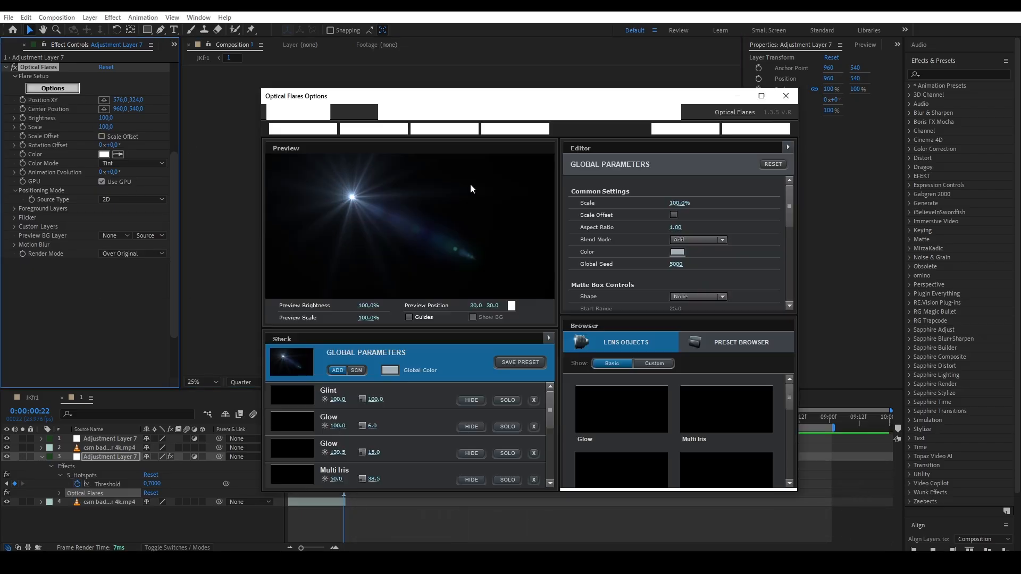
left_click(516, 128)
left_click(496, 317)
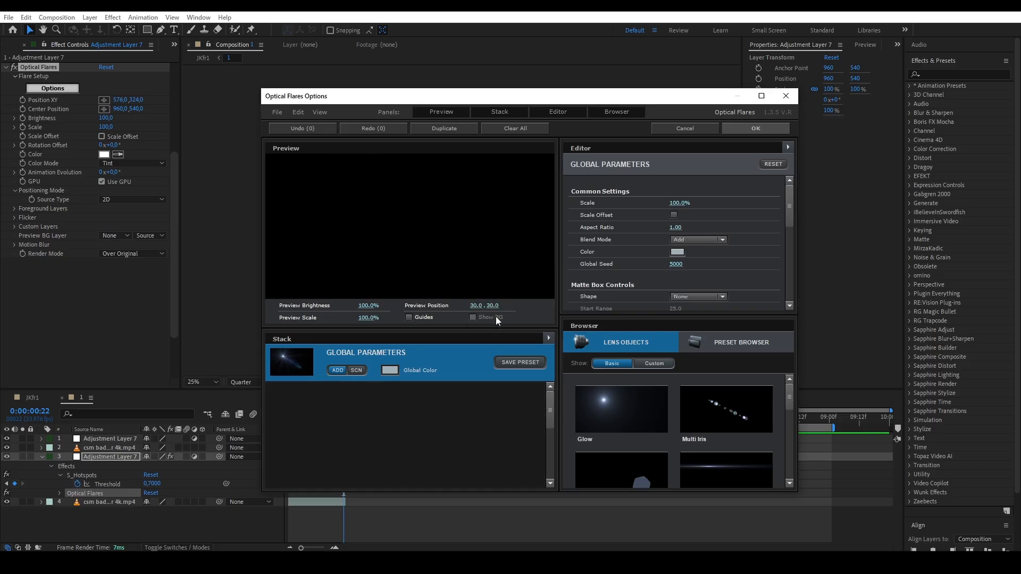
left_click_drag(673, 230, 751, 231)
mouse_move(676, 203)
left_mouse_down()
mouse_move(657, 207)
mouse_move(678, 218)
mouse_move(671, 203)
left_mouse_up()
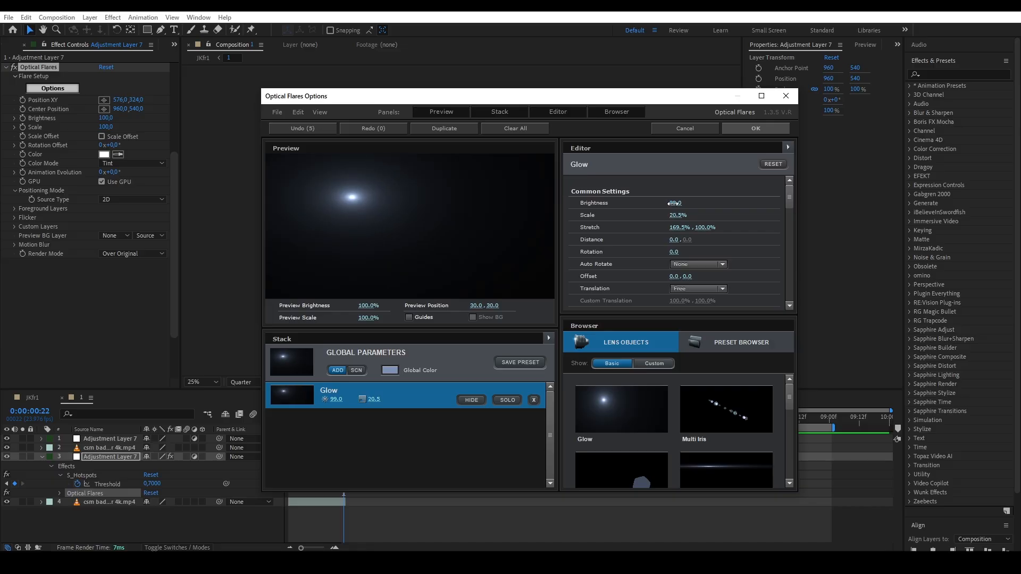
left_click(755, 128)
Step: Place the flare over the character's eye at about 1024, 292 in the 0:00:00:22 frame
left_click(104, 101)
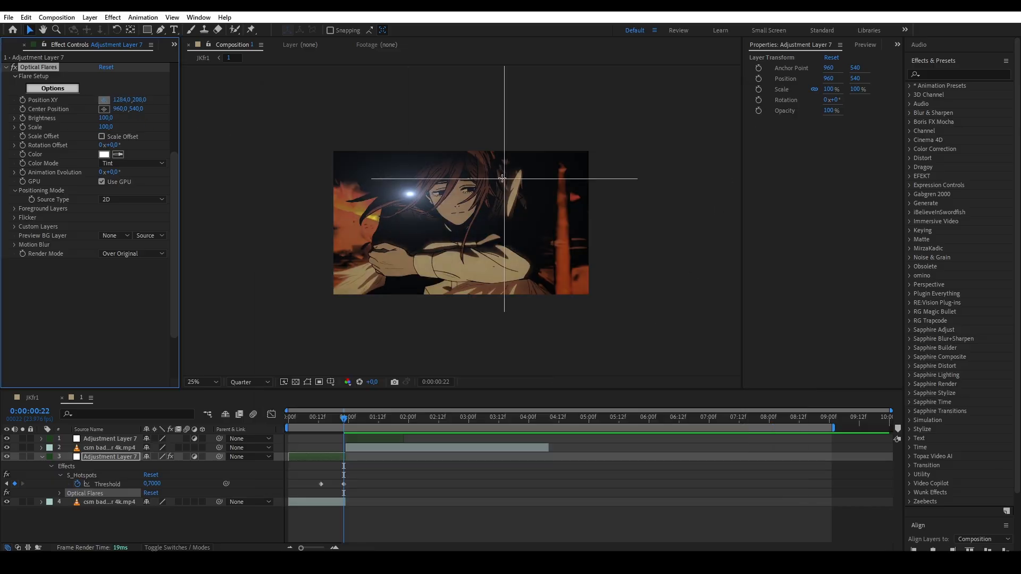
left_click(470, 190)
key("period")
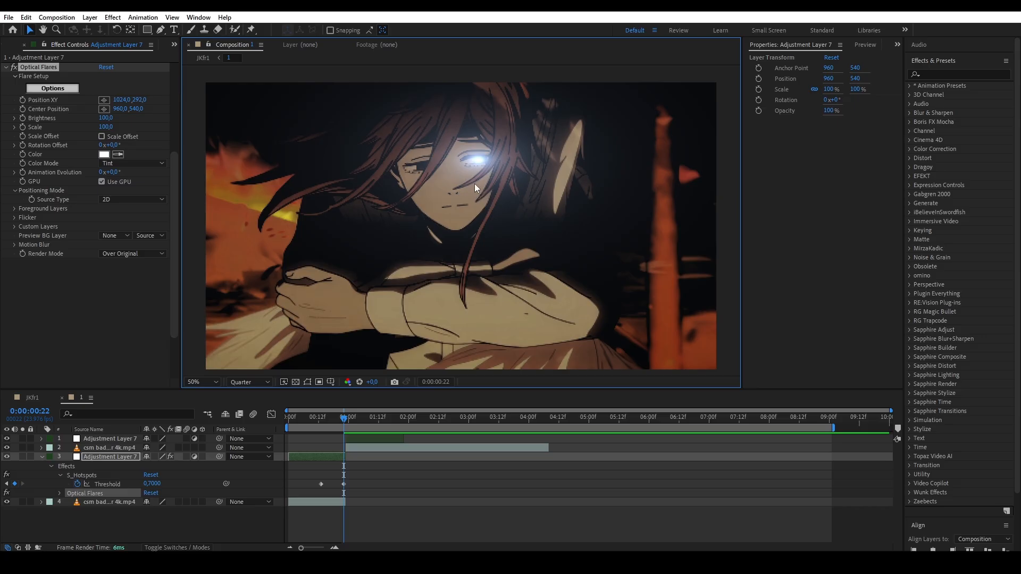
Step: Animate the flare's Position XY to follow the eye from about 1096, 280 at 0:00:00:17 to 1024, 292 at 0:00:00:22
left_click_drag(344, 419, 331, 421)
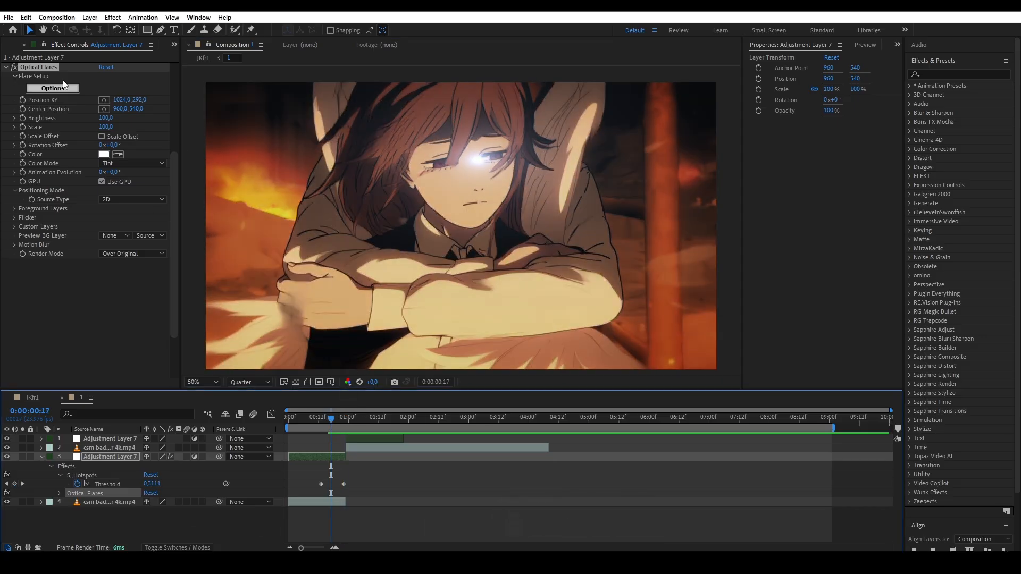
left_click(22, 100)
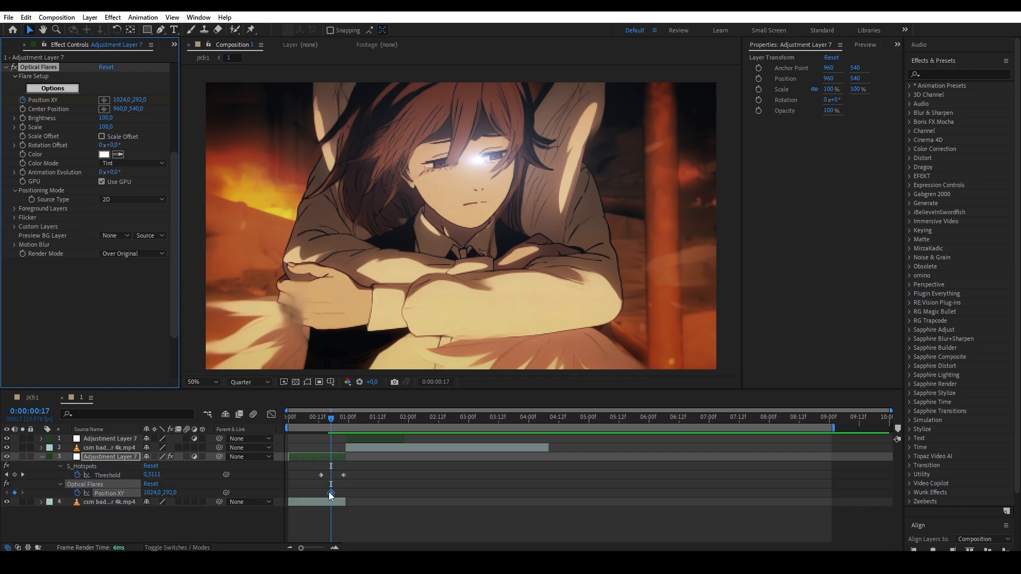
left_click(330, 493)
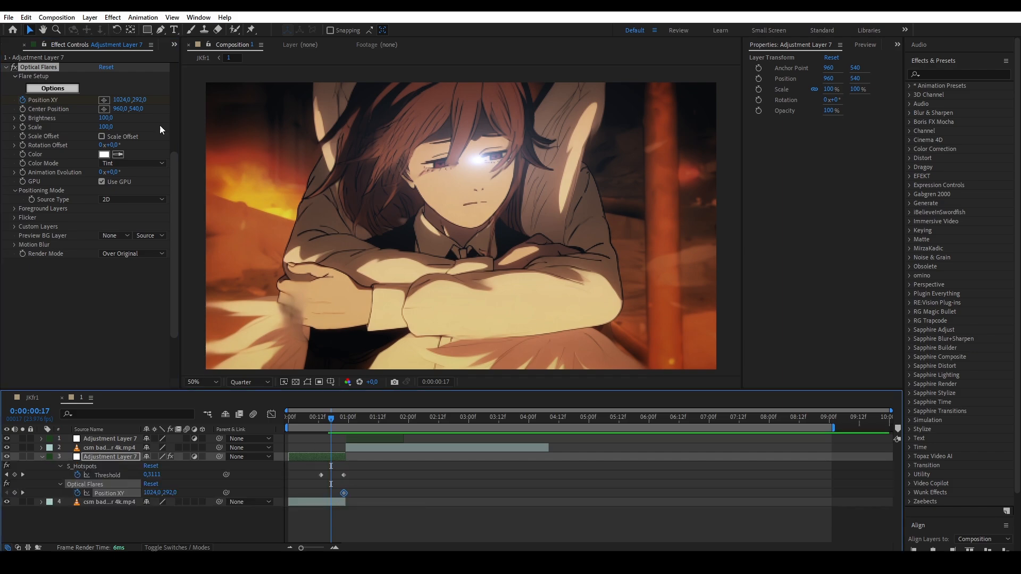
left_click(105, 100)
left_click(497, 157)
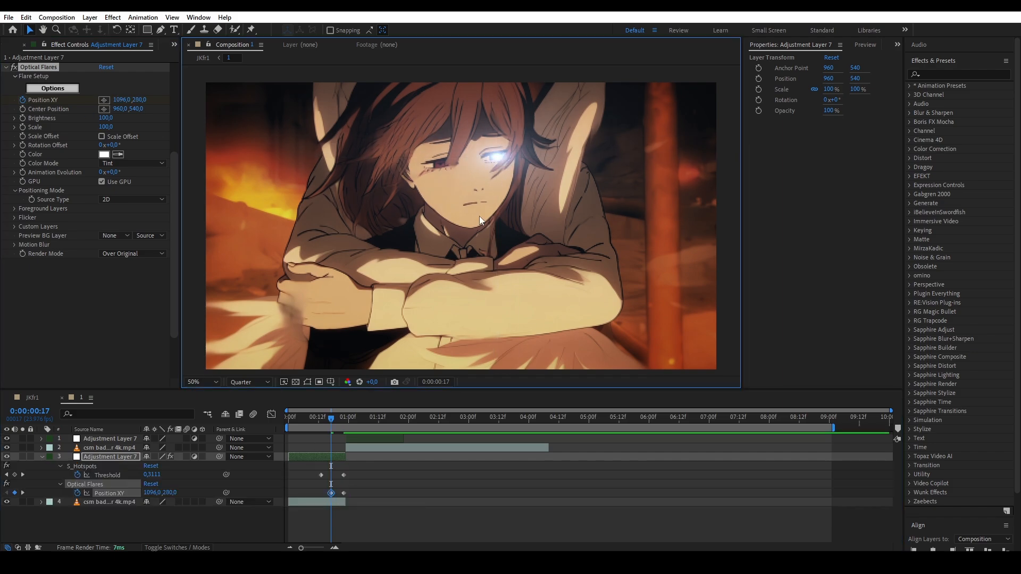
mouse_move(331, 419)
left_mouse_down()
mouse_move(352, 423)
mouse_move(332, 420)
left_mouse_up()
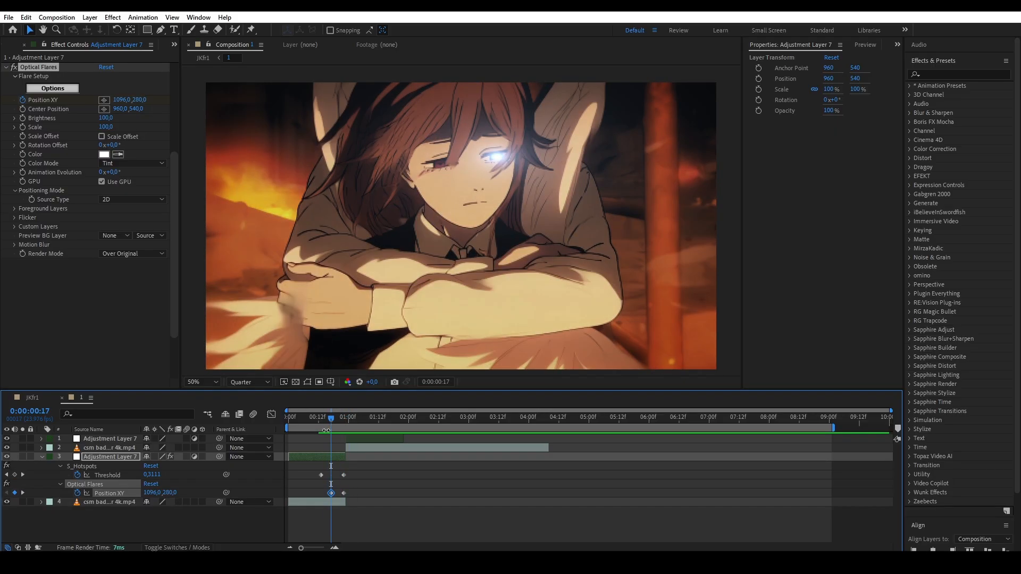
Step: Animate the flare's Brightness from 0 at 0:00:00:17 to 100 at 0:00:00:22
left_click(23, 119)
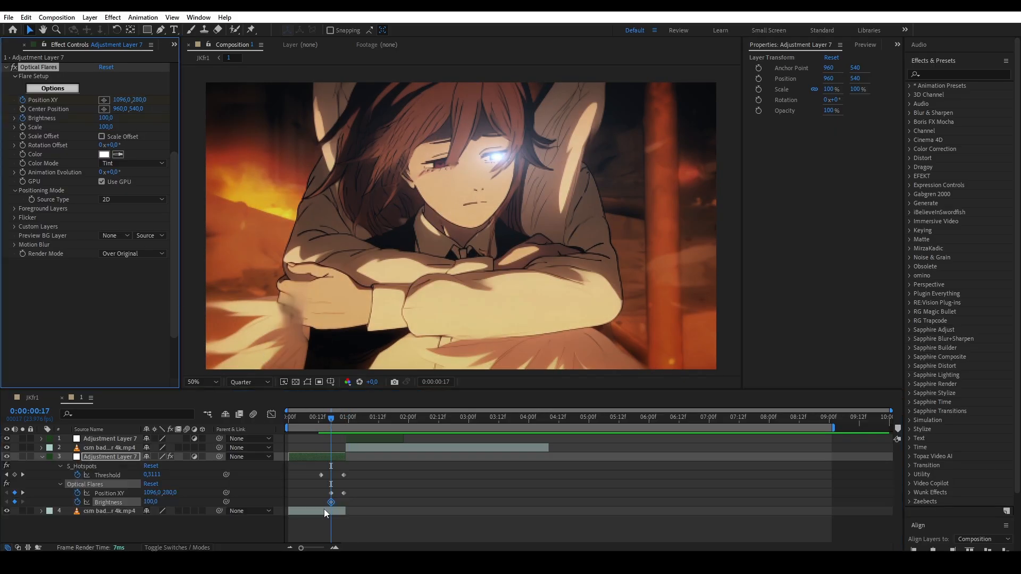
left_click_drag(330, 502, 343, 502)
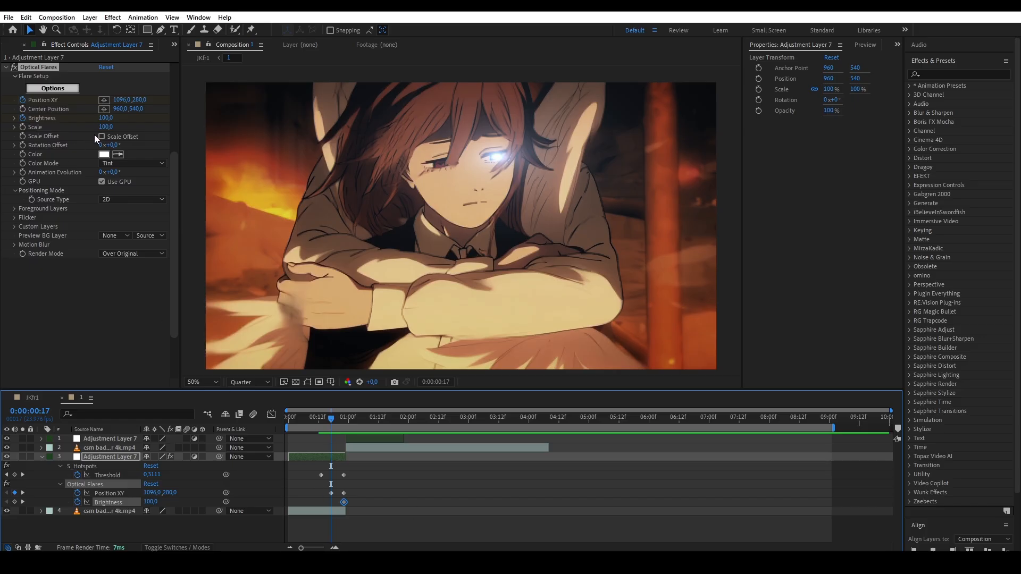
type("0")
key("Return")
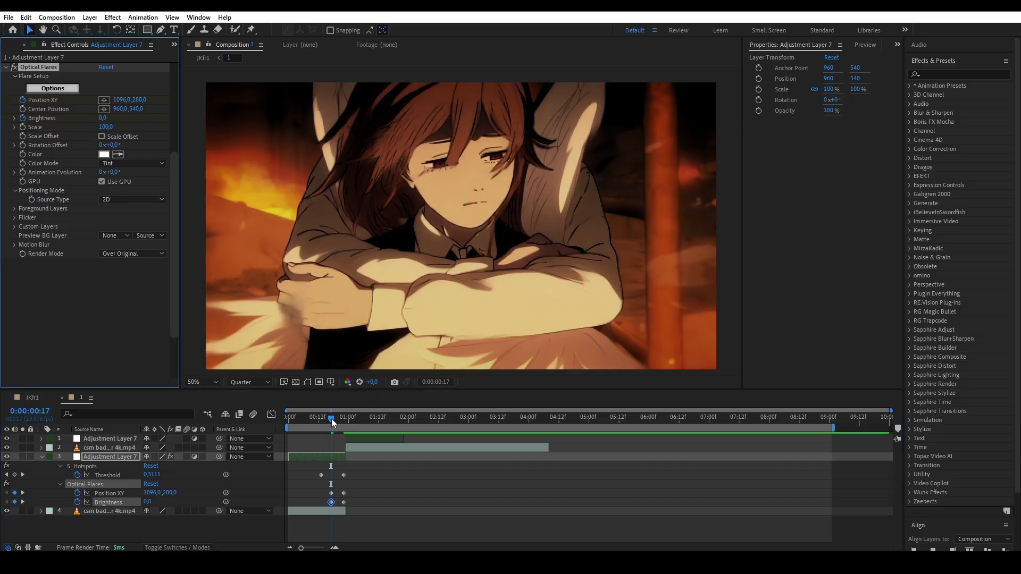
mouse_move(331, 419)
left_mouse_down()
mouse_move(350, 423)
mouse_move(332, 425)
left_mouse_up()
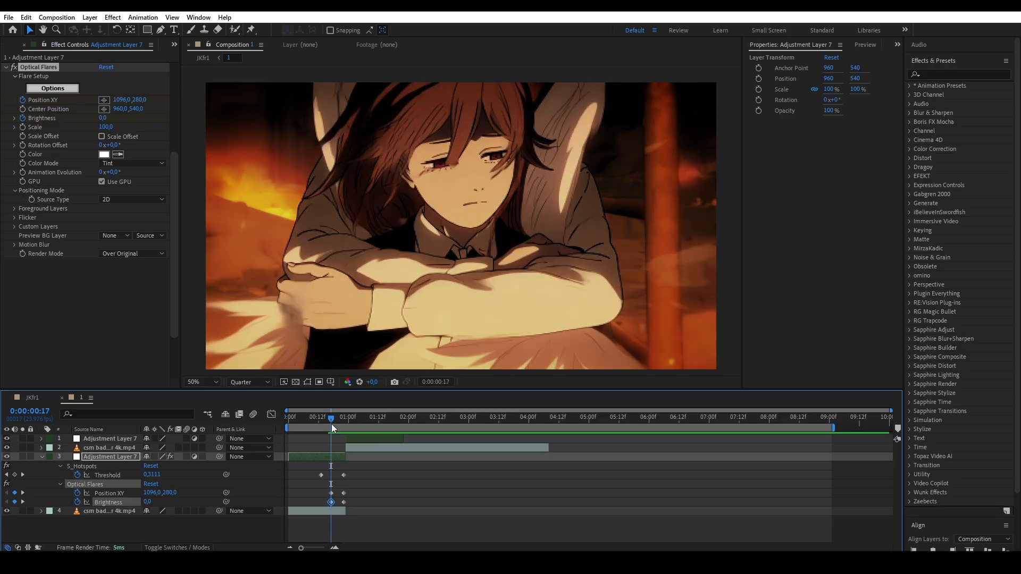
Step: Ease the flare's Position XY and Brightness keyframes with the Flow curve 0.55, 0.20, 1.00, 0.30 and preview the motion
left_click_drag(322, 490, 350, 502)
left_click(174, 45)
left_click(240, 81)
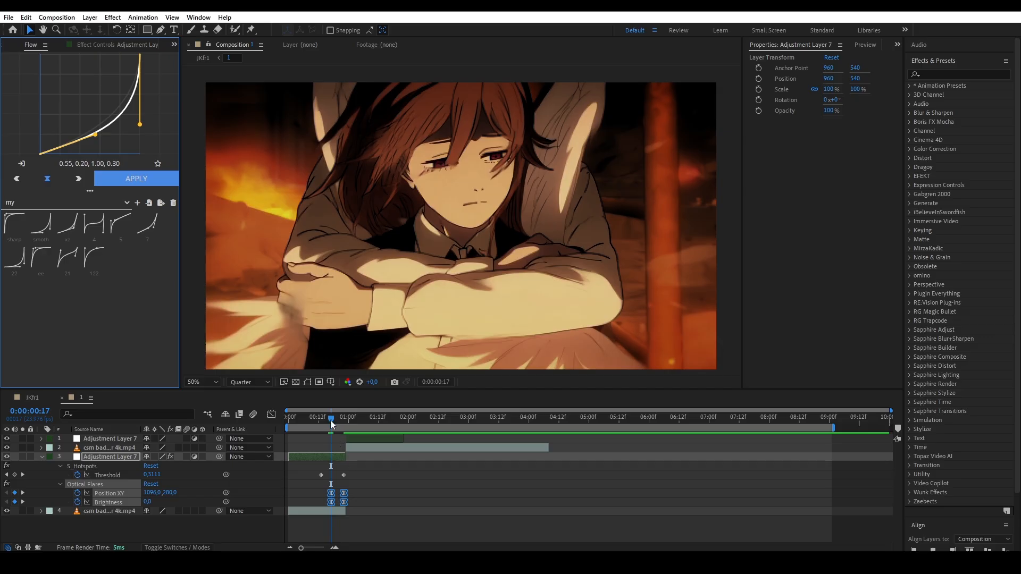
mouse_move(330, 420)
left_mouse_down()
mouse_move(343, 425)
mouse_move(320, 423)
left_mouse_up()
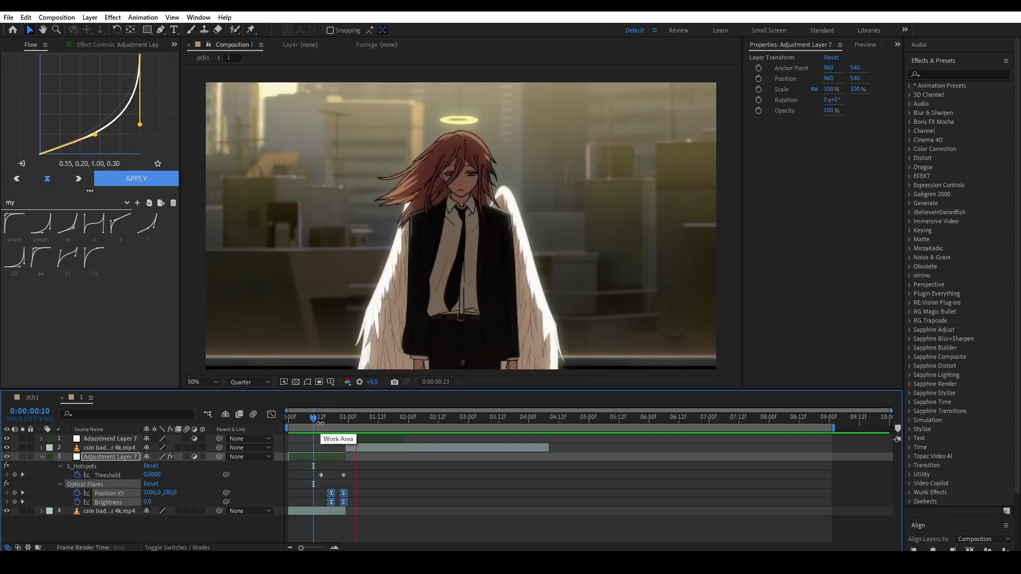
Step: Raise the flare's Brightness keyframe at 0:00:00:22 to 120 and preview the result
left_click_drag(321, 423, 344, 420)
left_click(395, 515)
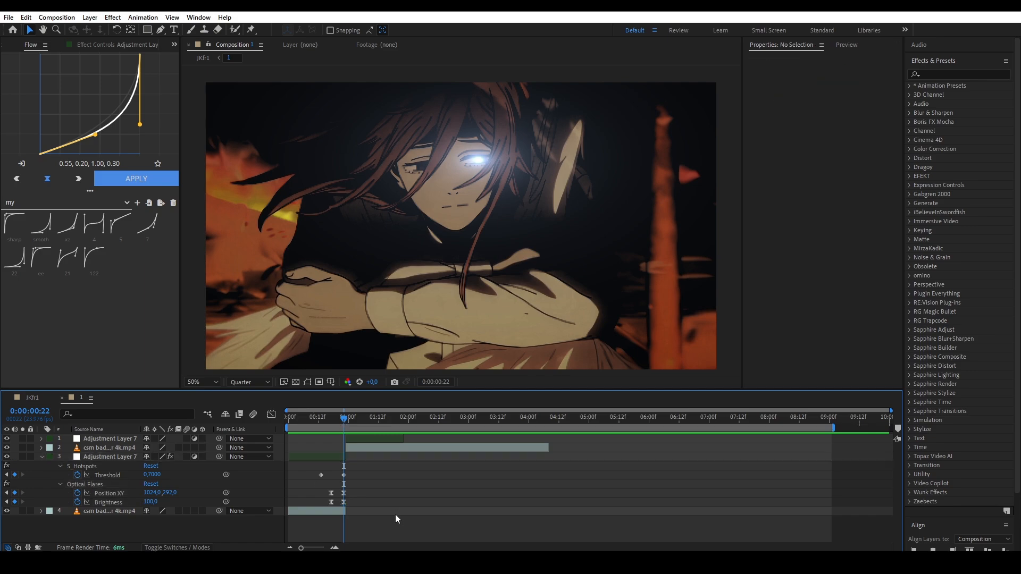
left_click(343, 502)
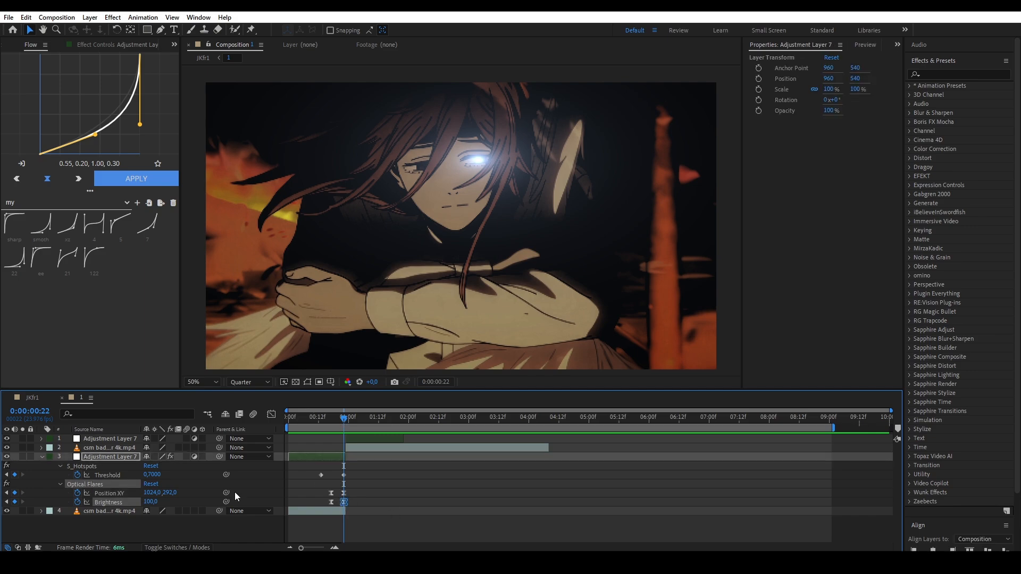
left_click(99, 43)
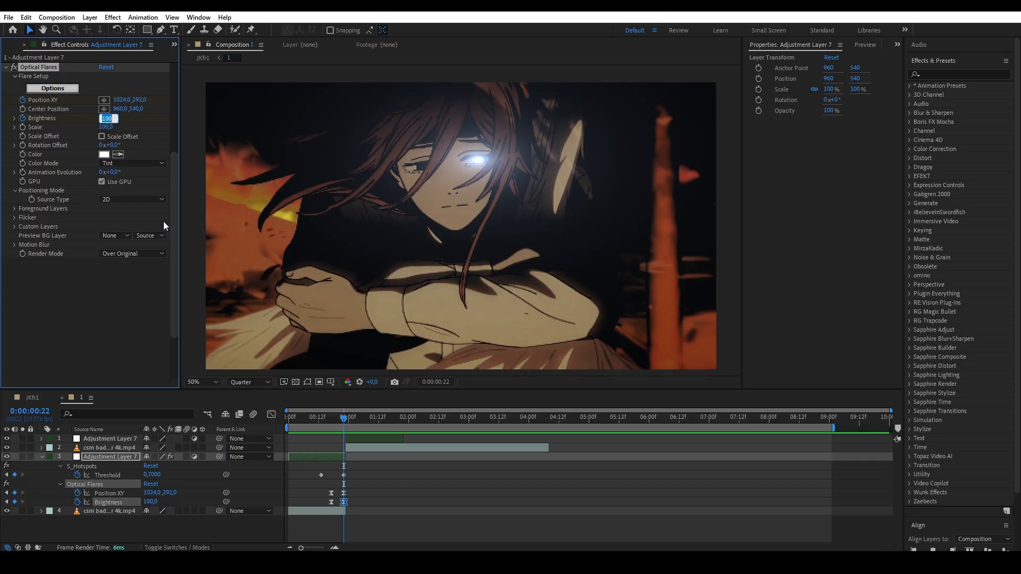
type("120")
key("Return")
left_click(122, 330)
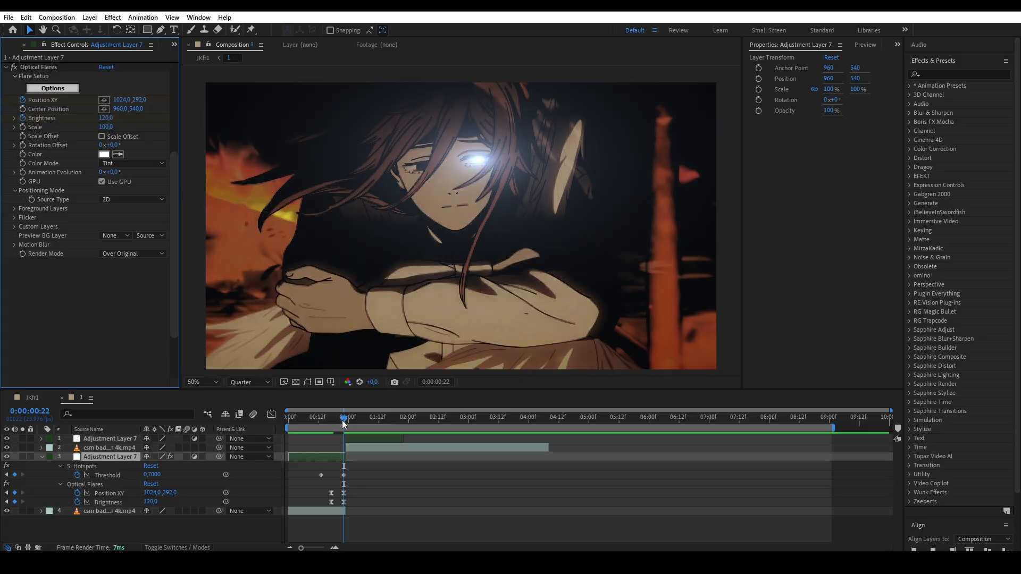
mouse_move(343, 422)
left_mouse_down()
mouse_move(266, 422)
mouse_move(344, 423)
left_mouse_up()
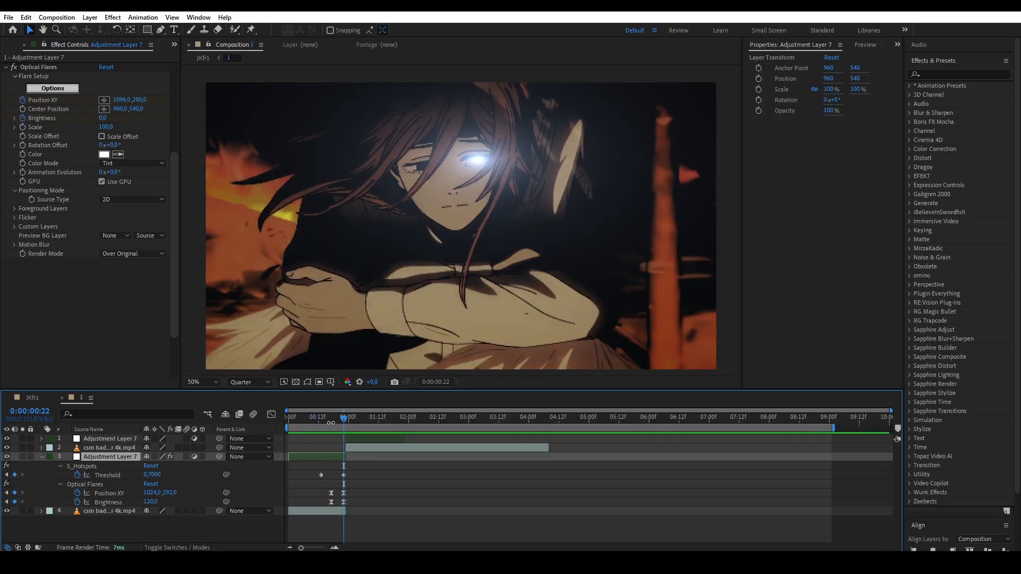
Step: Collapse the existing effects' settings and apply S_BlurMoCurves to the same adjustment layer
left_click(6, 68)
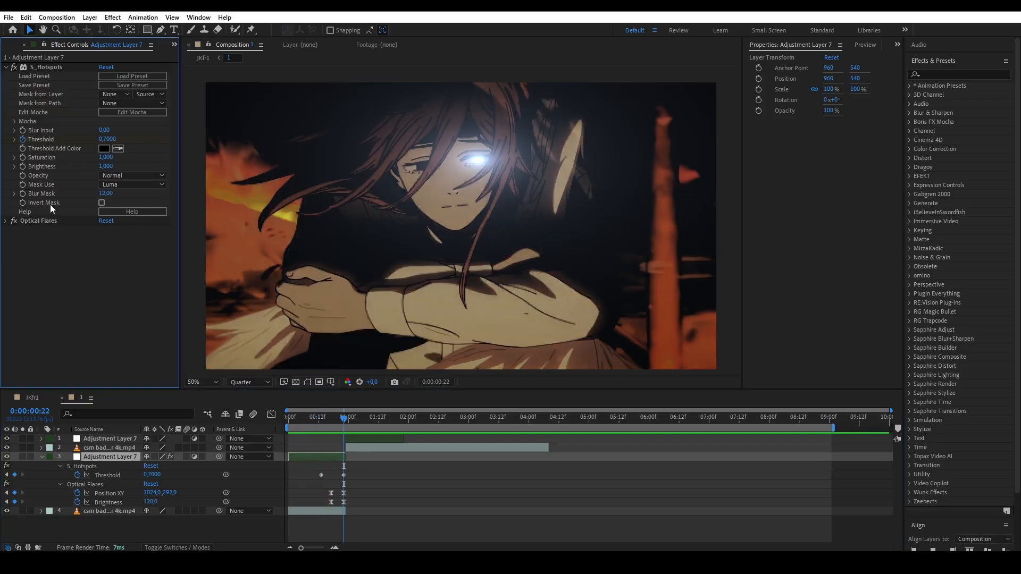
left_click(6, 67)
key("ctrl+space")
type("b")
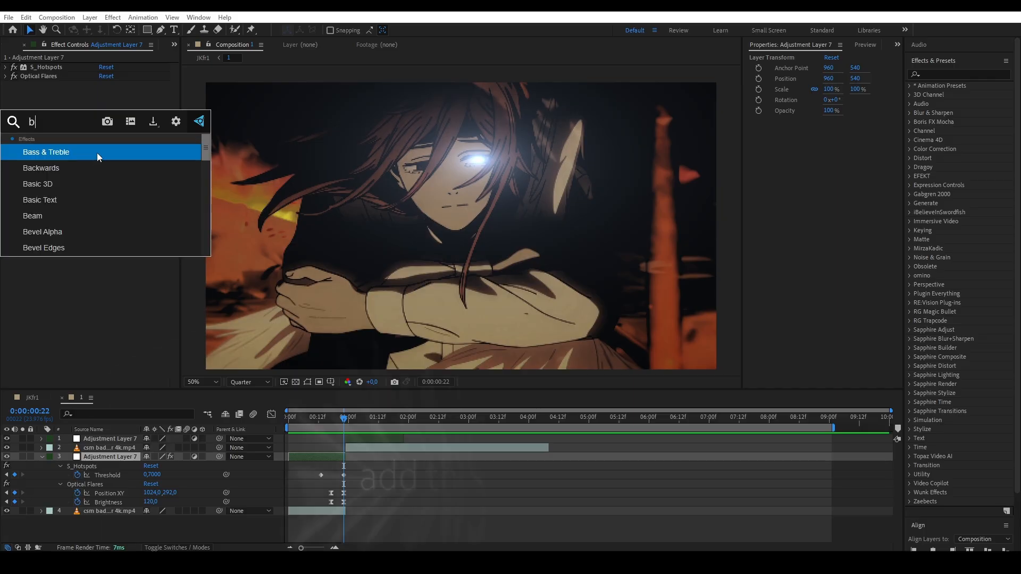
type("lur")
scroll(111, 213, "down", 2)
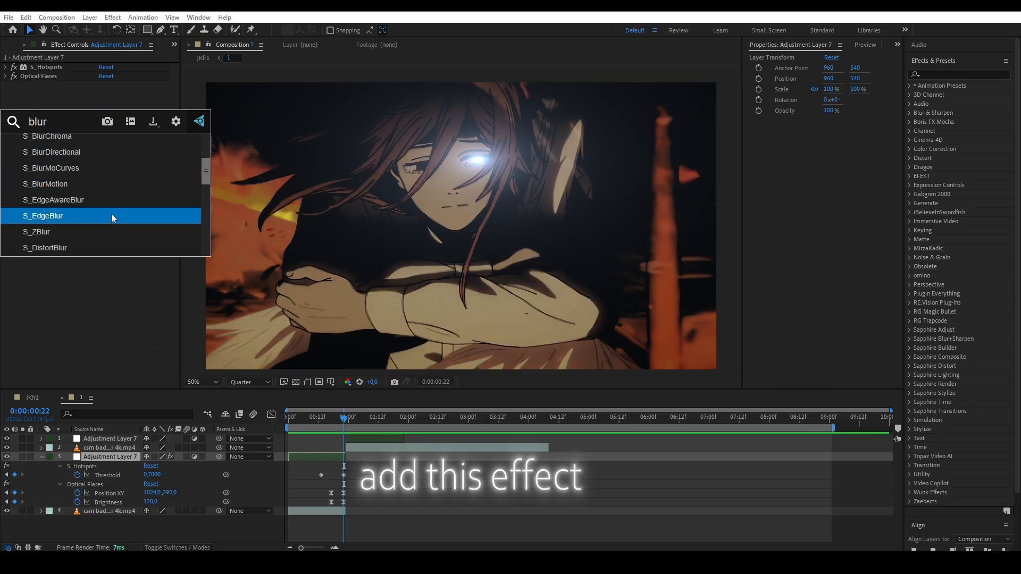
left_click(91, 168)
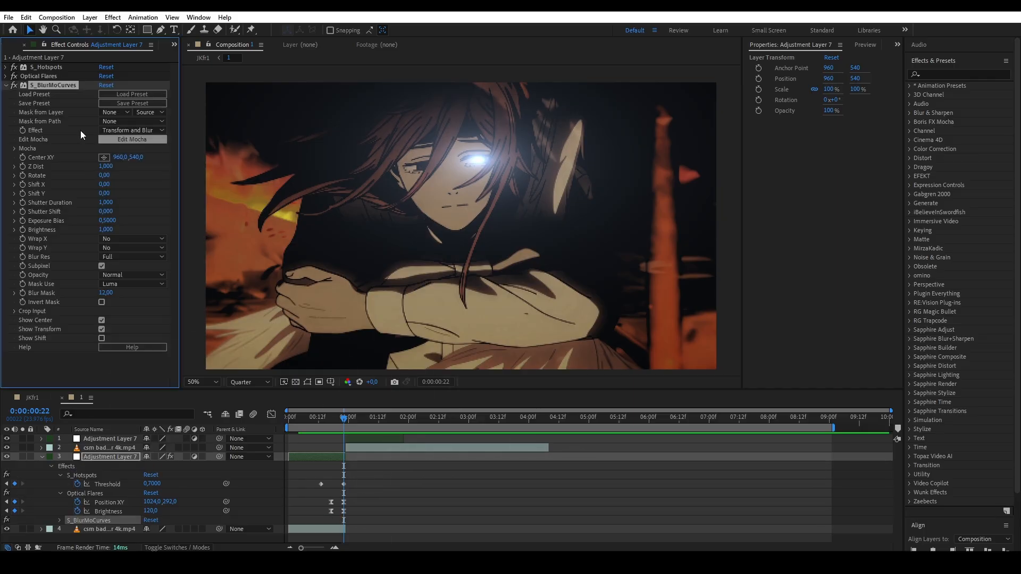
left_click(5, 85)
left_click(6, 85)
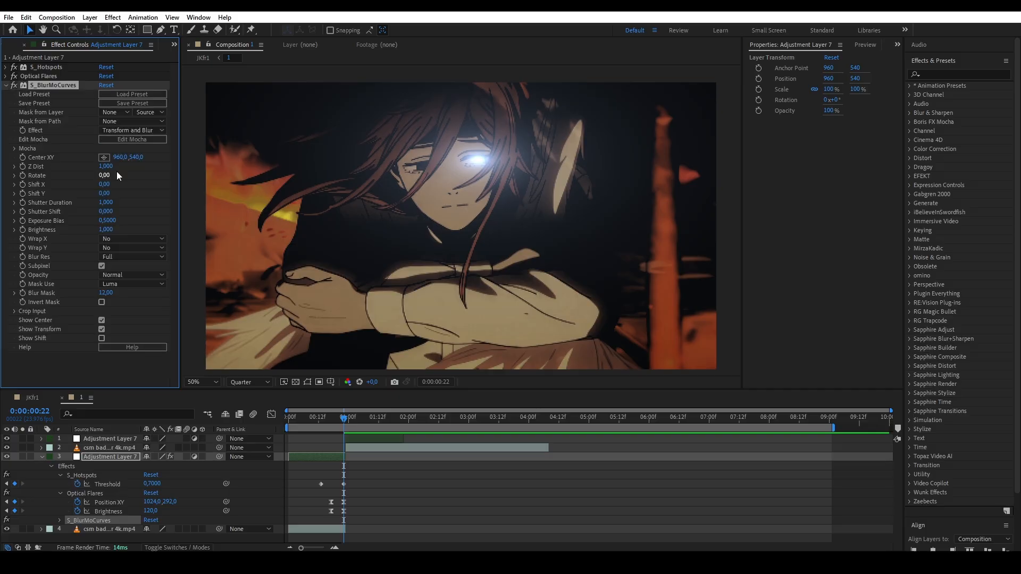
Step: Animate S_BlurMoCurves from its defaults at 0:00:00:17 to Z Dist 0.230 and Center XY 1065, 221 at 0:00:00:22
mouse_move(344, 419)
left_mouse_down()
mouse_move(331, 423)
mouse_move(344, 424)
left_mouse_up()
left_click(22, 158)
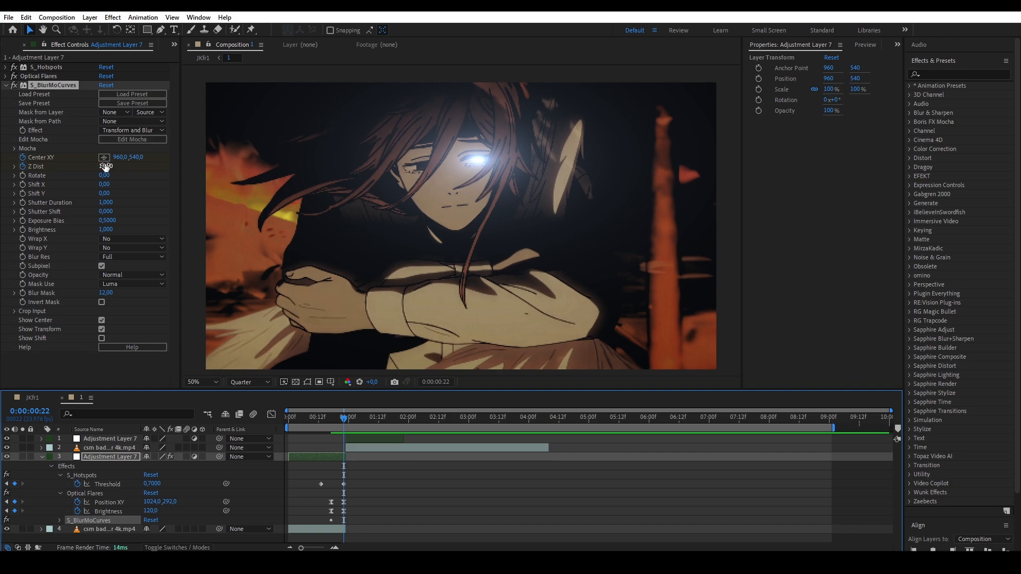
left_click_drag(104, 167, 64, 167)
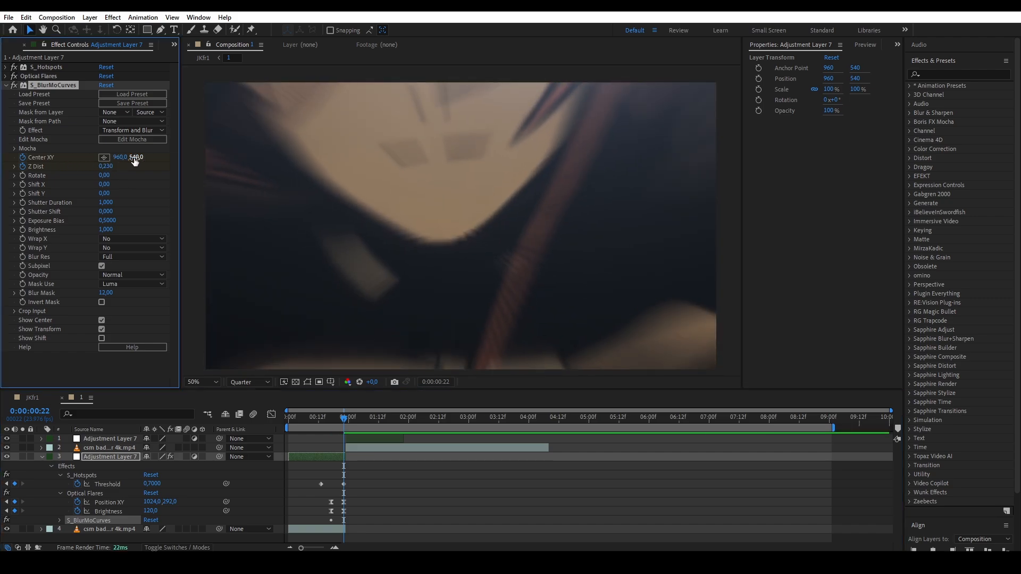
left_click_drag(135, 158, 15, 162)
left_click_drag(136, 157, 161, 160)
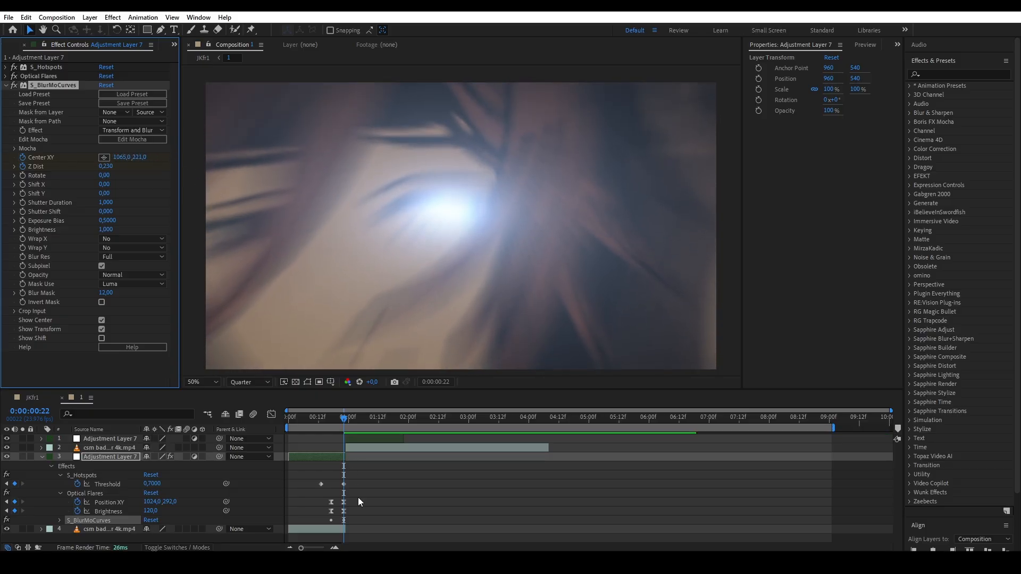
Step: Ease the S_BlurMoCurves Center XY and Z Dist keyframes with the Flow curve 0.55, 0.20, 1.00, 0.30 and preview the zoom
key("u")
key("u")
scroll(353, 519, "down", 2)
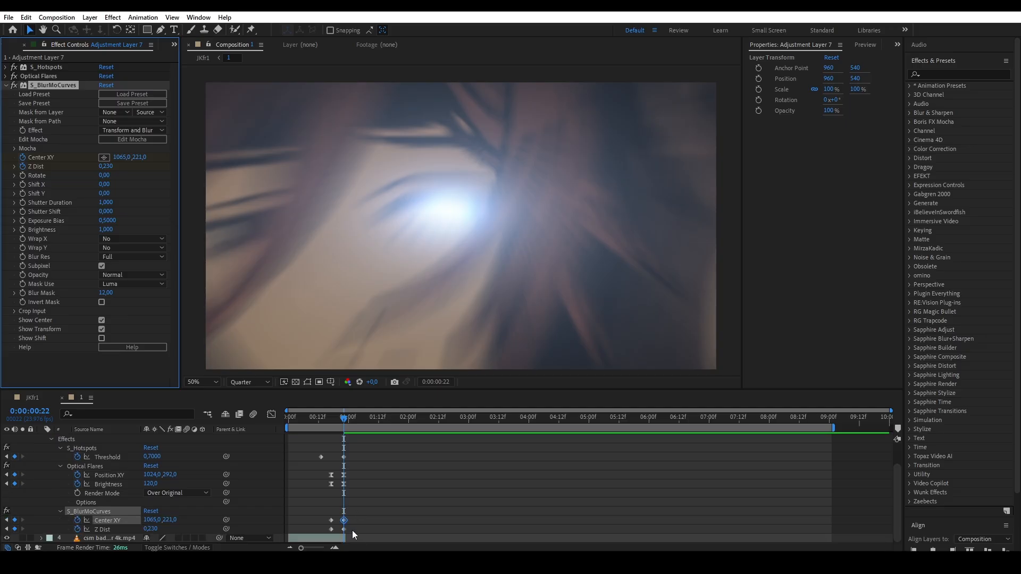
left_click_drag(353, 531, 319, 517)
left_click(174, 45)
left_click(199, 74)
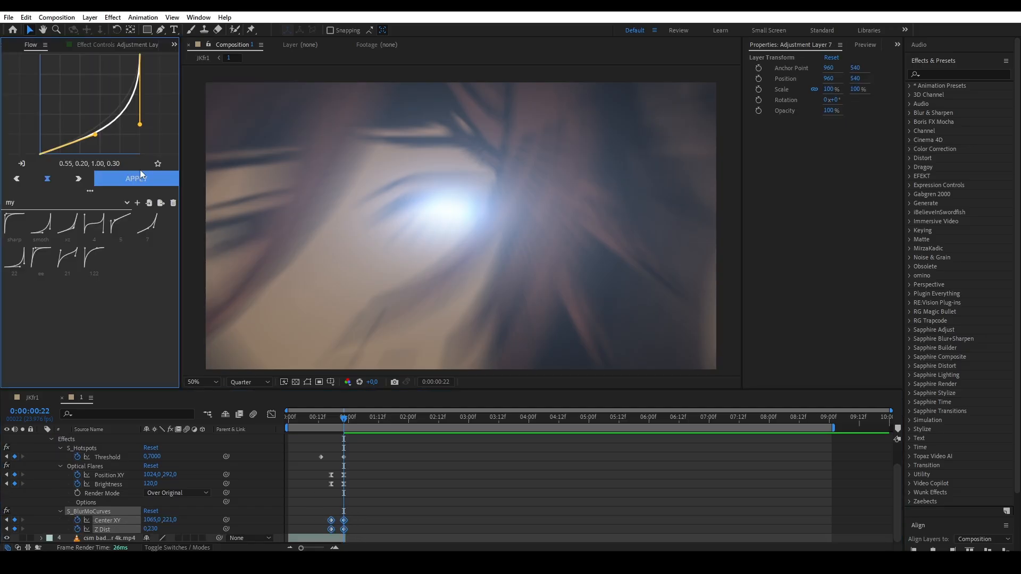
left_click(119, 184)
left_click_drag(335, 420, 309, 424)
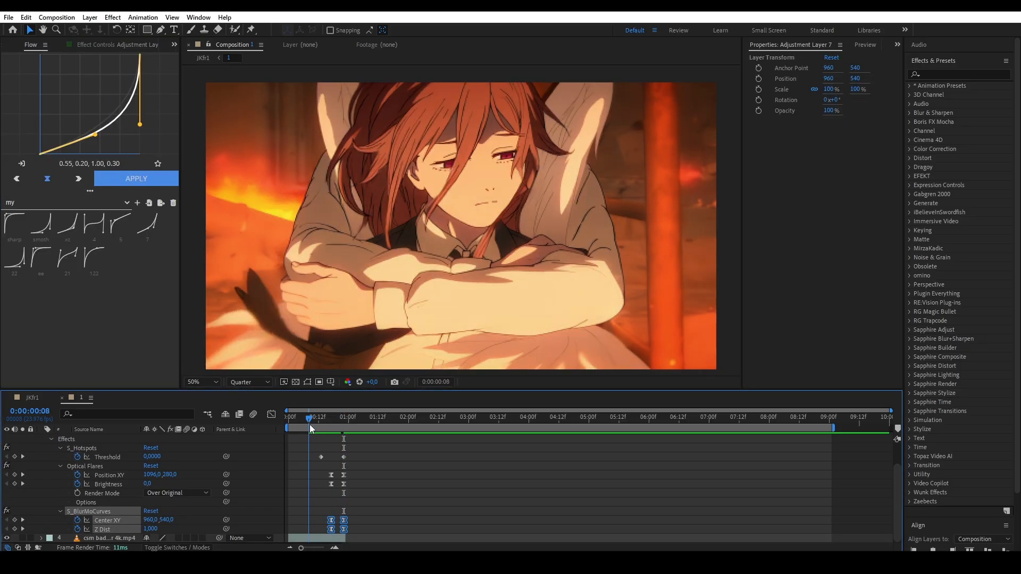
left_click(317, 420)
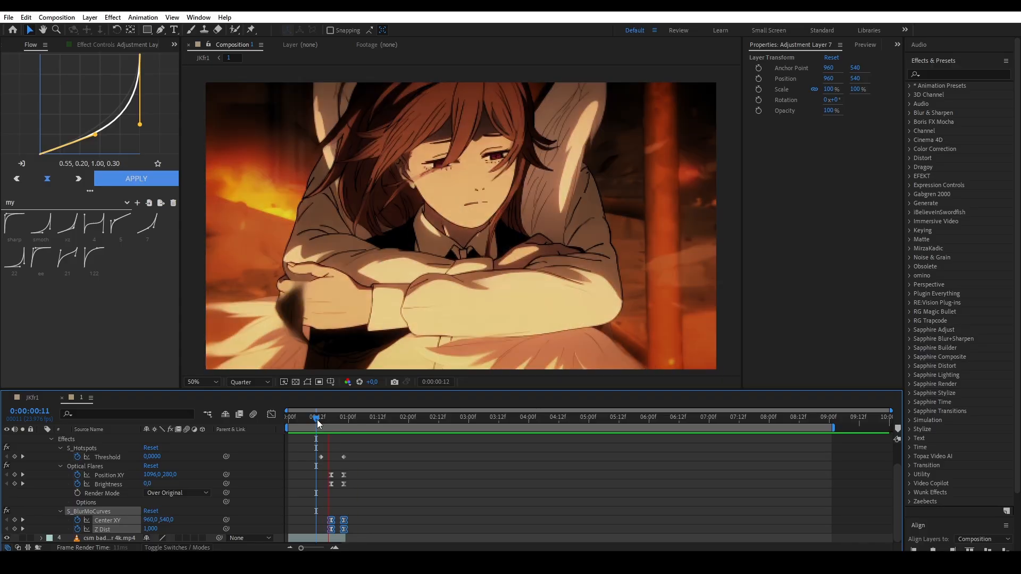
left_click_drag(317, 420, 347, 426)
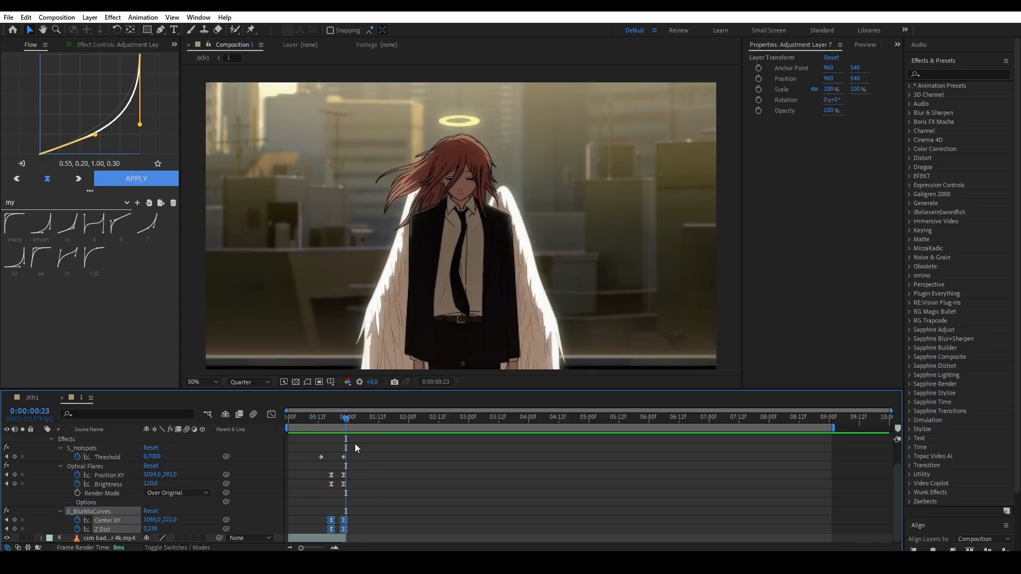
Step: Copy S_Hotspots, Optical Flares and S_BlurMoCurves from the lower adjustment layer and paste them onto the upper one at 0:00:00:23
scroll(334, 467, "up", 1)
left_click(335, 459)
key("u")
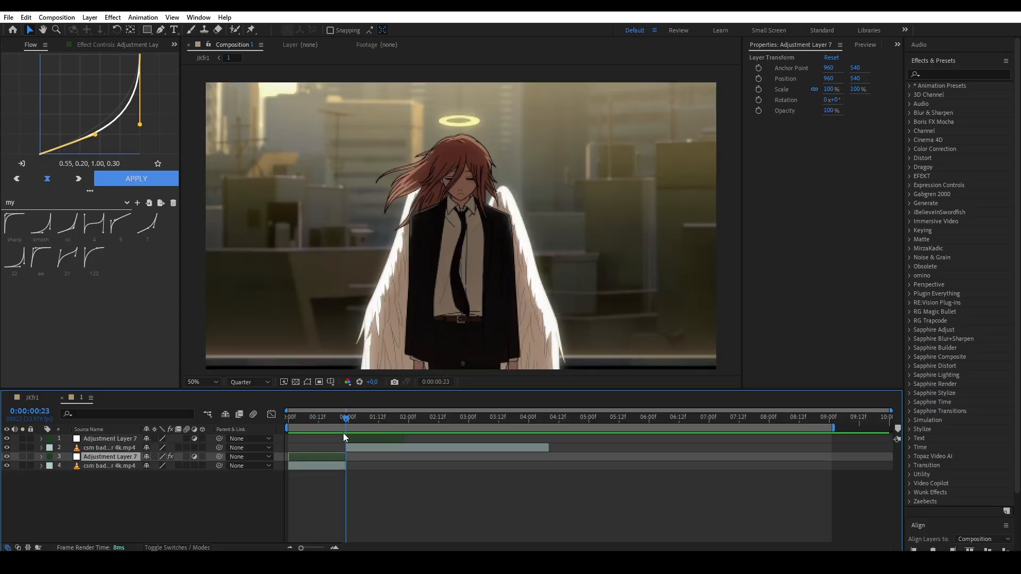
left_click(142, 44)
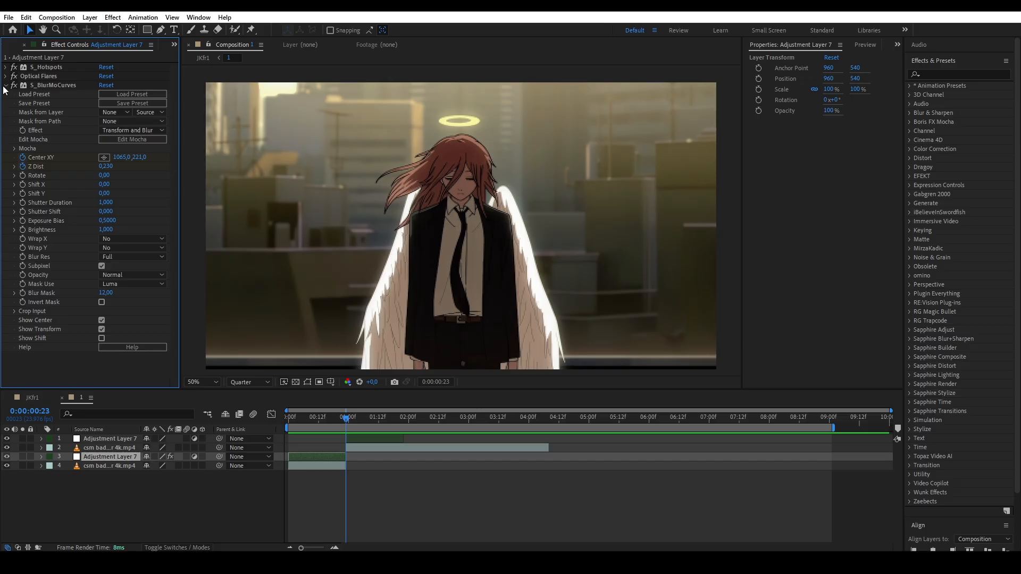
left_click(5, 86)
left_click(49, 85)
left_click(53, 67, "shift")
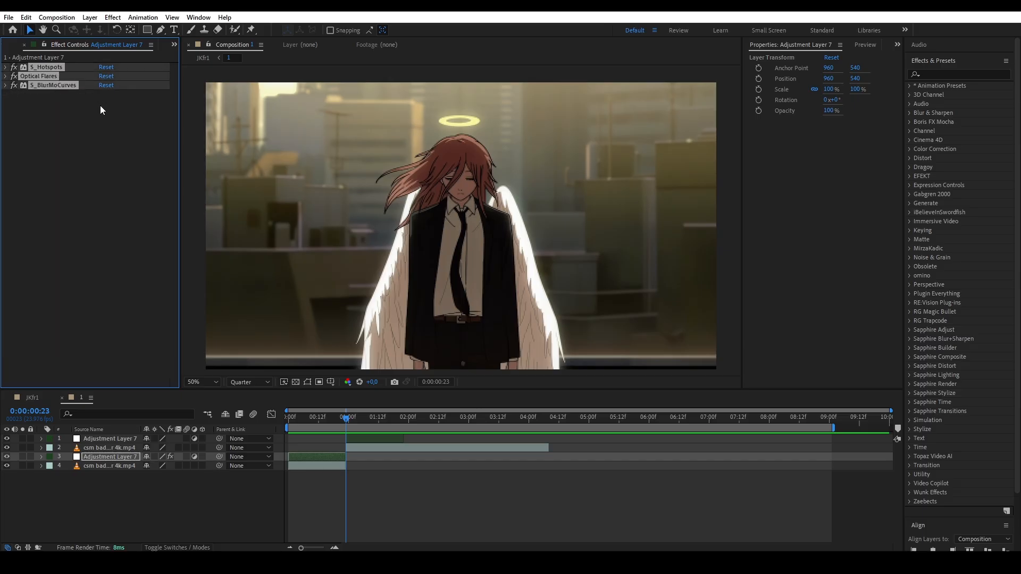
left_click(364, 436)
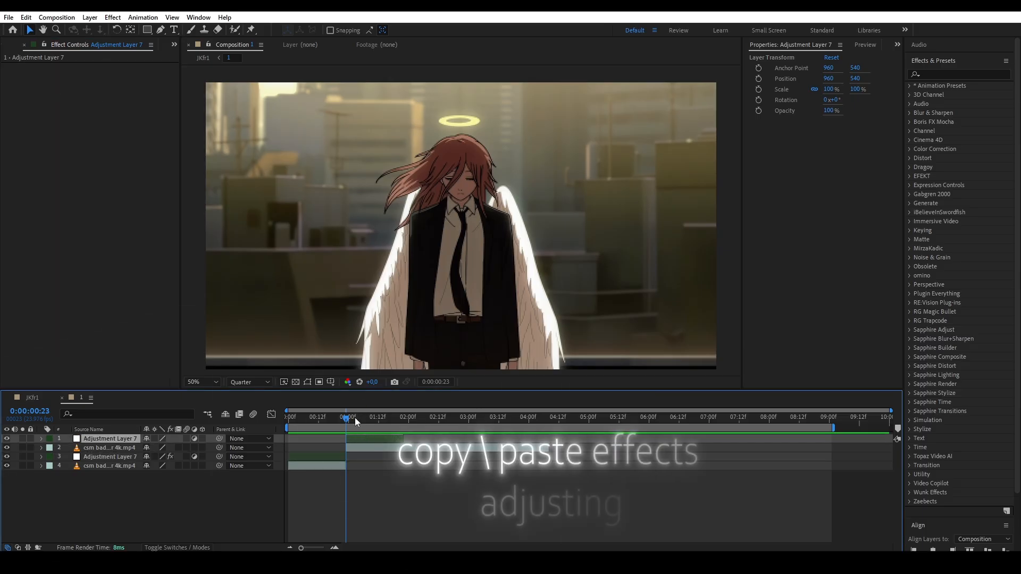
key("ctrl+v")
Step: Turn off the pasted effects and time-reverse the Optical Flares and S_BlurMoCurves keyframes, moving them to start at 0:00:00:23
key("u")
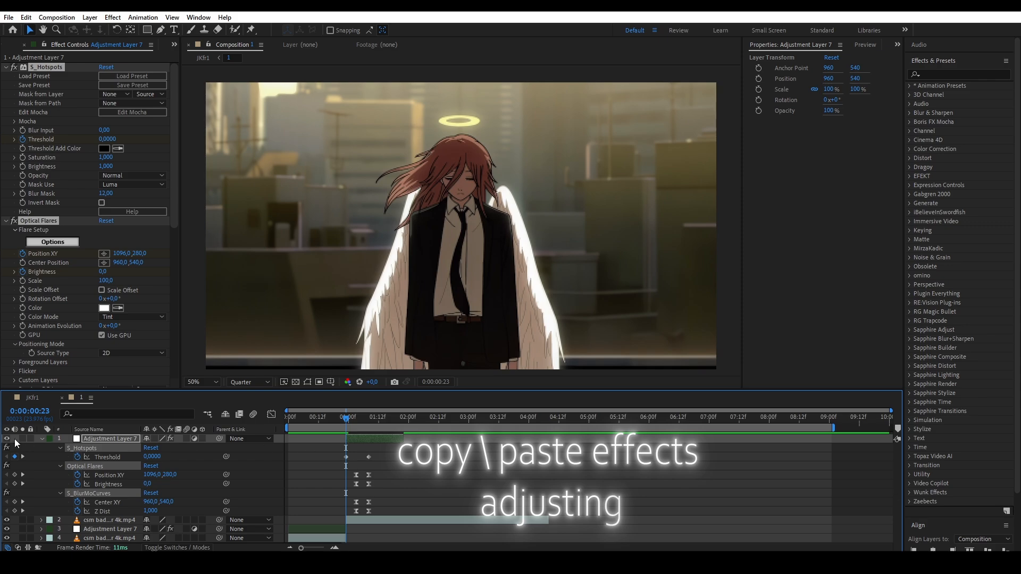
left_click(336, 459)
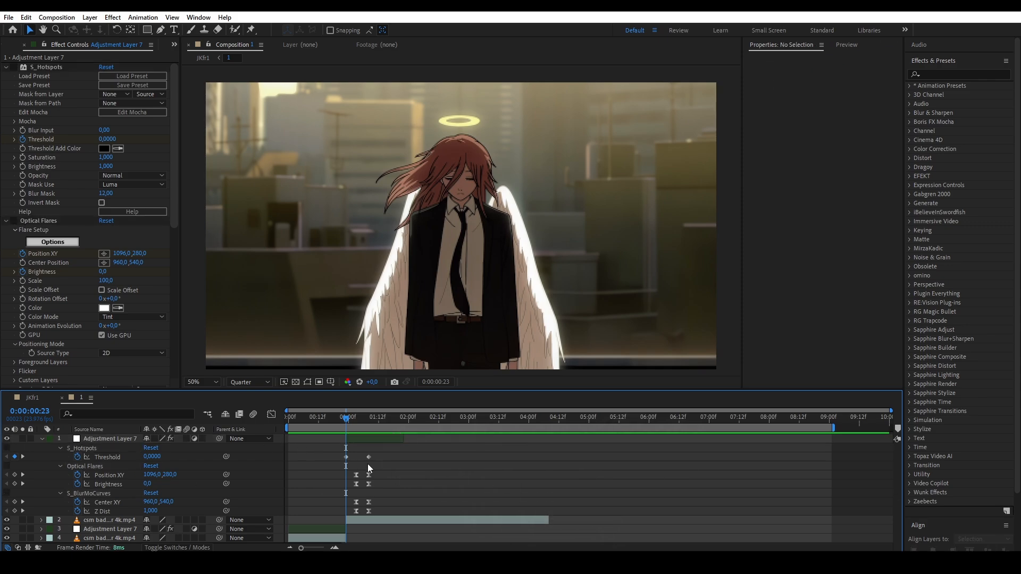
scroll(353, 492, "up", 2)
left_click_drag(429, 475, 327, 481)
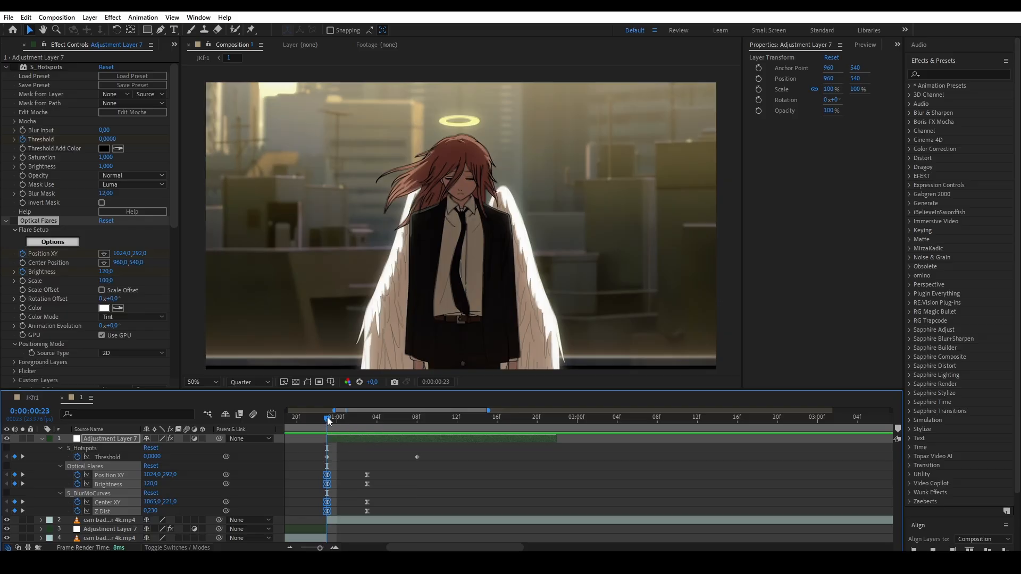
left_click_drag(330, 422, 324, 432)
left_click(300, 493)
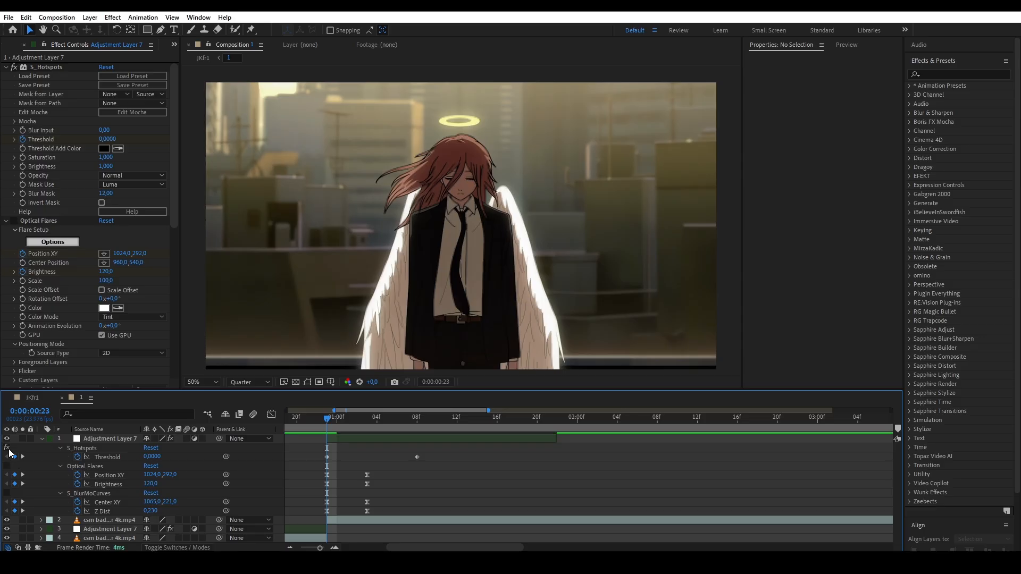
Step: Turn Optical Flares back on, place its flare on the eye at 992, 361 at 0:00:00:23, and set its Scale to 40
left_click(7, 466)
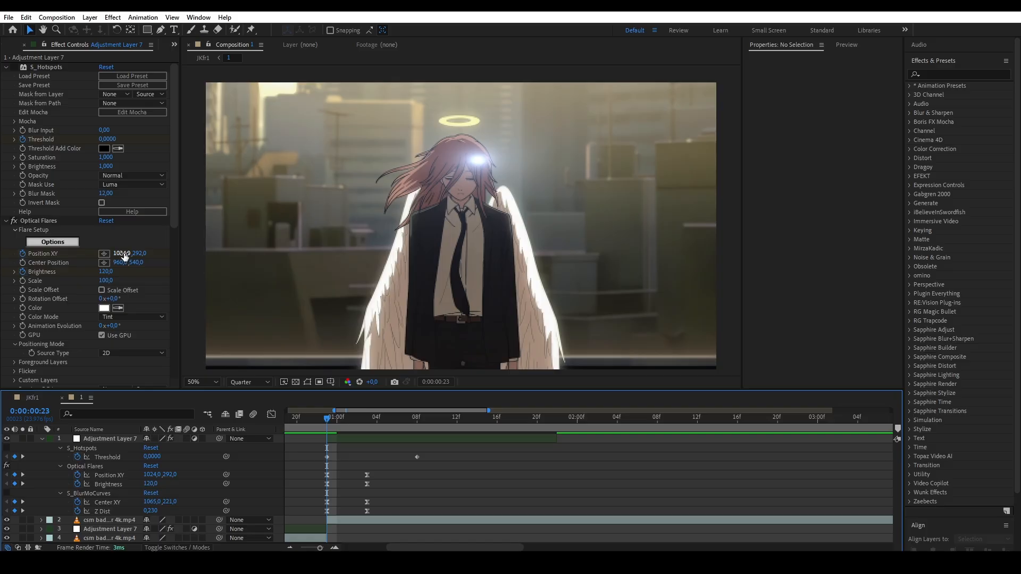
left_click(104, 253)
left_click(470, 179)
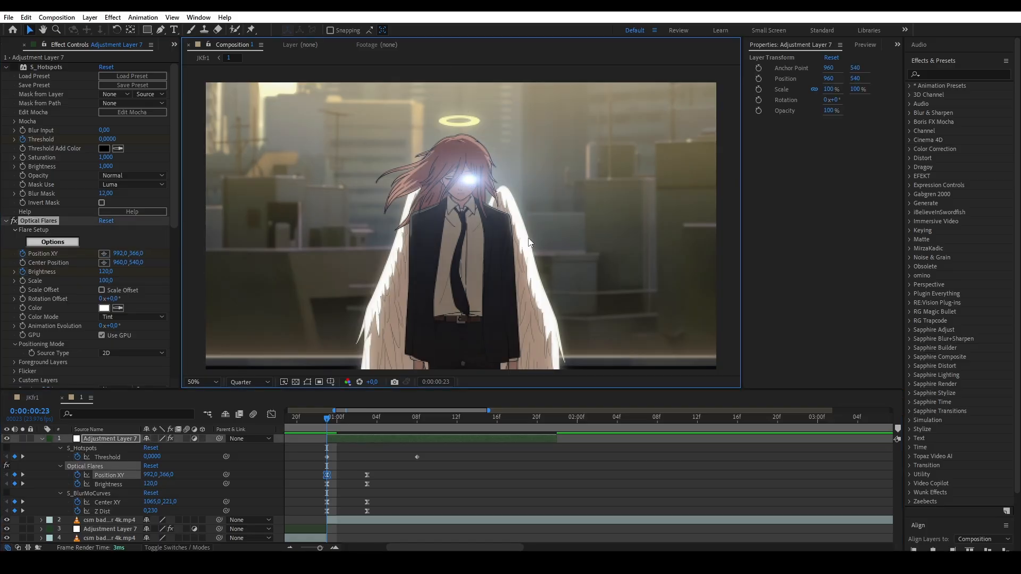
left_click_drag(106, 281, 96, 286)
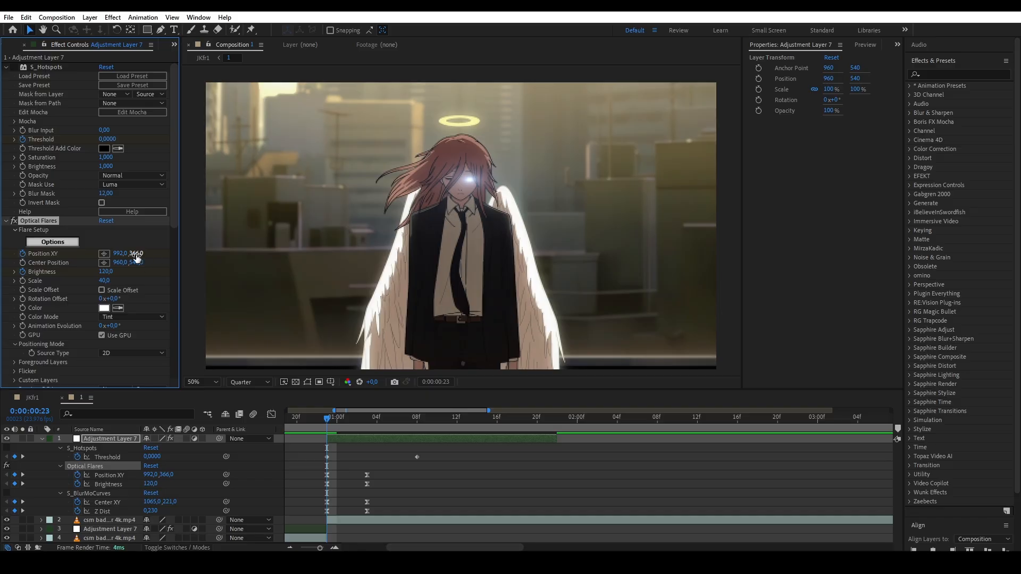
left_click_drag(140, 253, 130, 259)
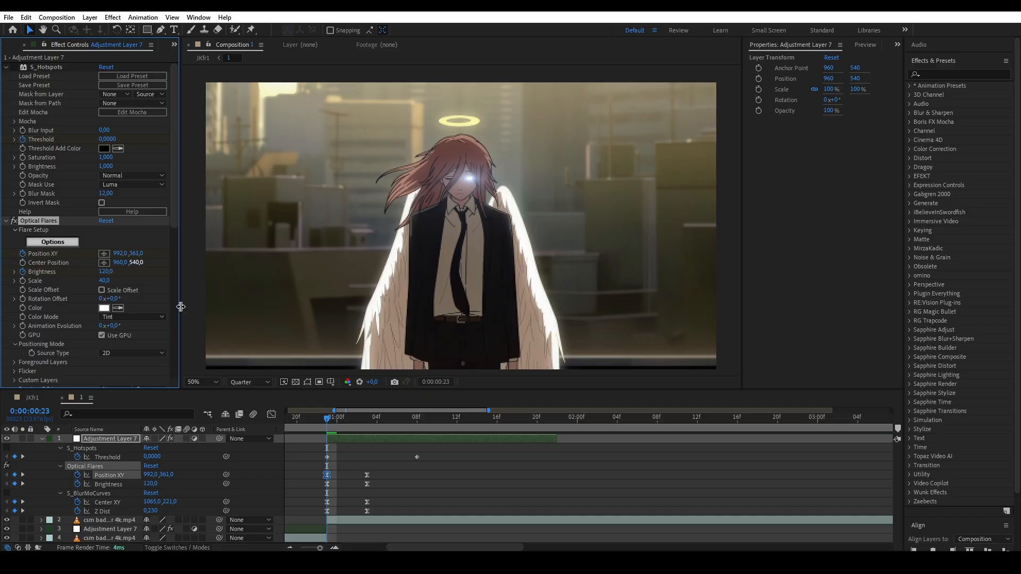
Step: Set the flare's Position XY keyframe at 0:00:01:03 to 994, 339 so it follows the eye, and preview the motion
left_click_drag(329, 418, 367, 426)
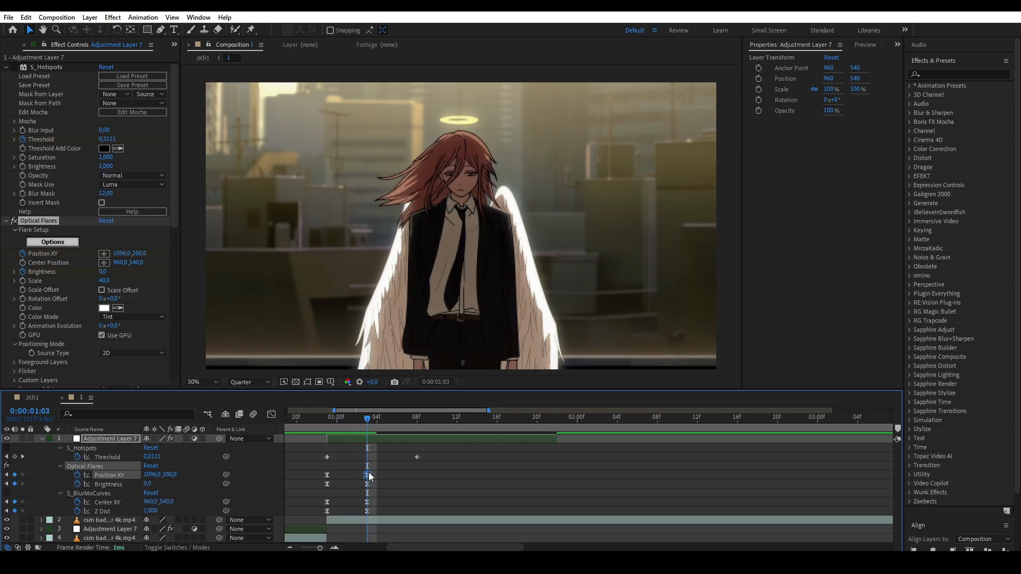
left_click(105, 253)
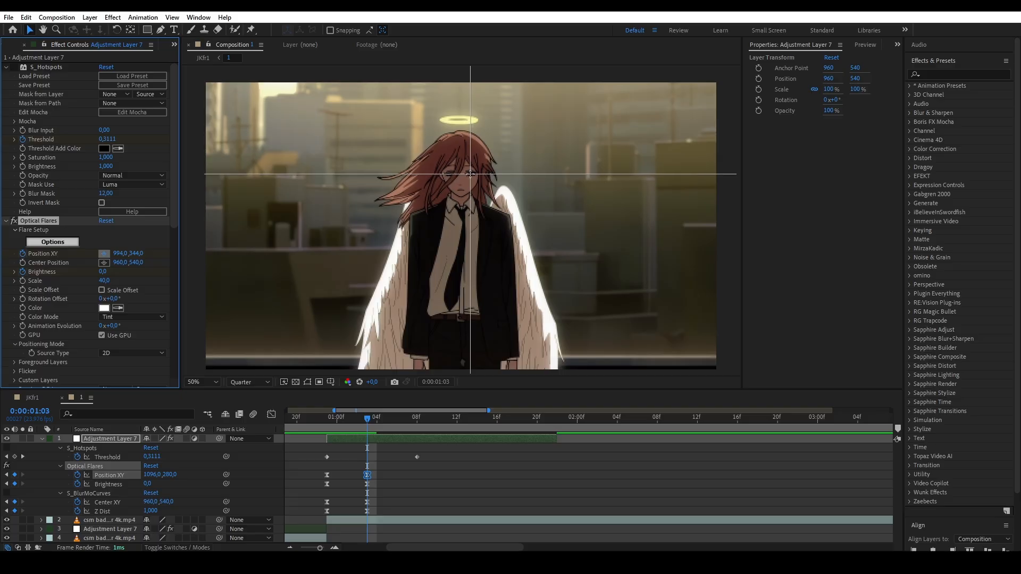
left_click(470, 174)
mouse_move(367, 422)
left_mouse_down()
mouse_move(339, 423)
mouse_move(367, 428)
left_mouse_up()
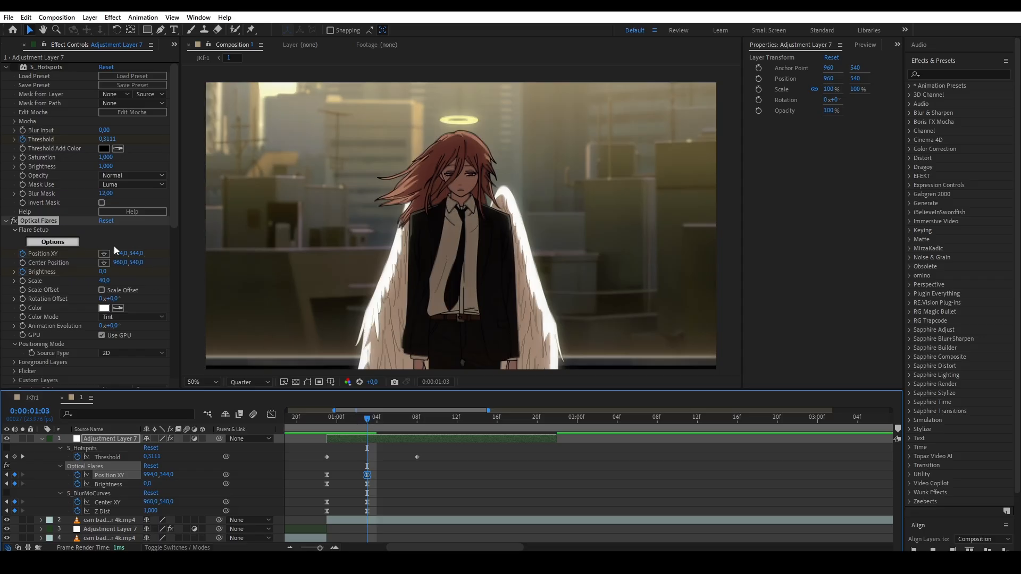
left_click_drag(139, 254, 145, 254)
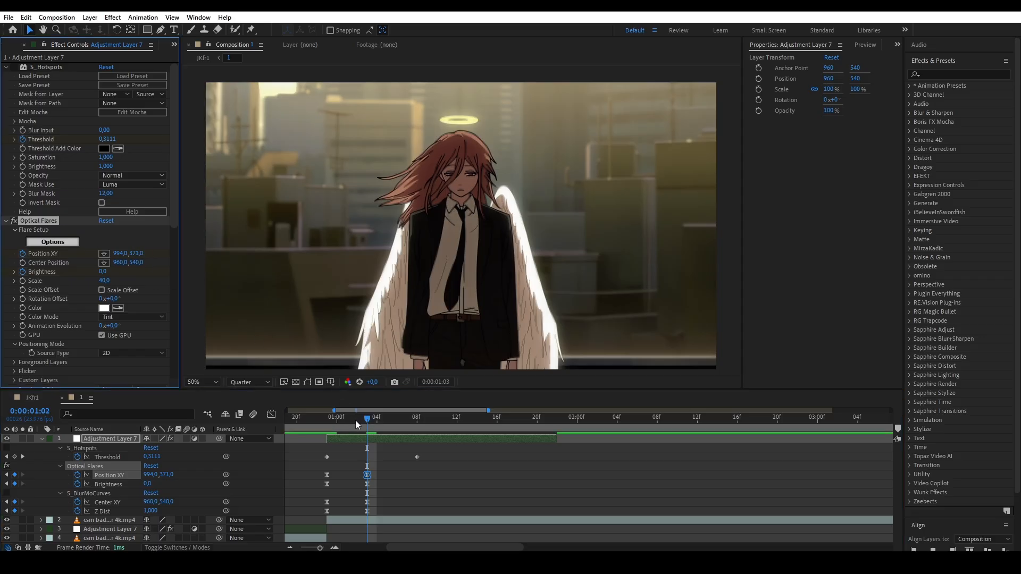
mouse_move(356, 421)
left_mouse_down()
mouse_move(346, 424)
mouse_move(369, 425)
left_mouse_up()
left_click_drag(139, 254, 122, 254)
mouse_move(363, 424)
left_mouse_down()
mouse_move(292, 422)
mouse_move(398, 429)
mouse_move(355, 431)
left_mouse_up()
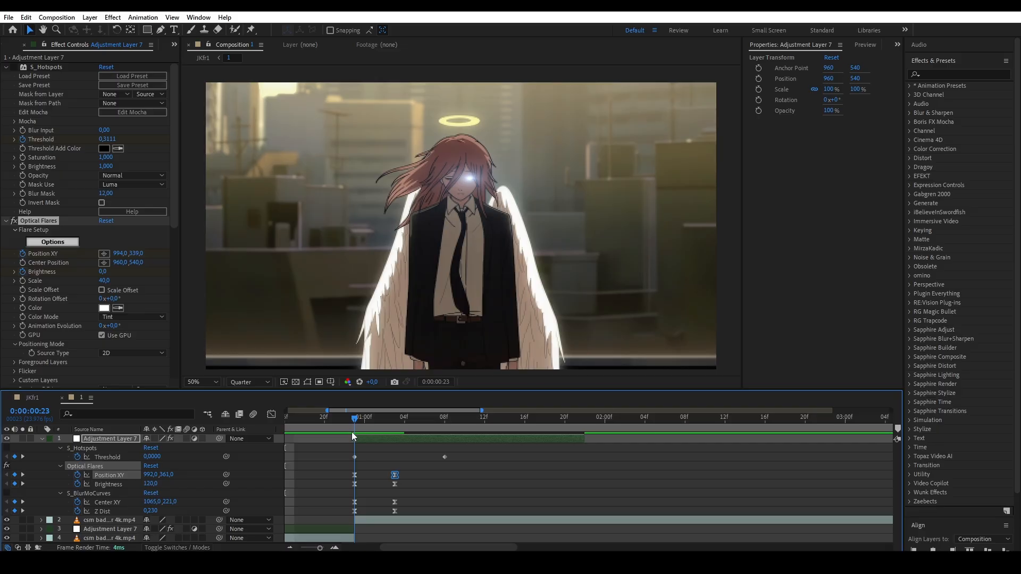
mouse_move(352, 432)
left_mouse_down()
mouse_move(385, 438)
mouse_move(350, 438)
left_mouse_up()
key("space")
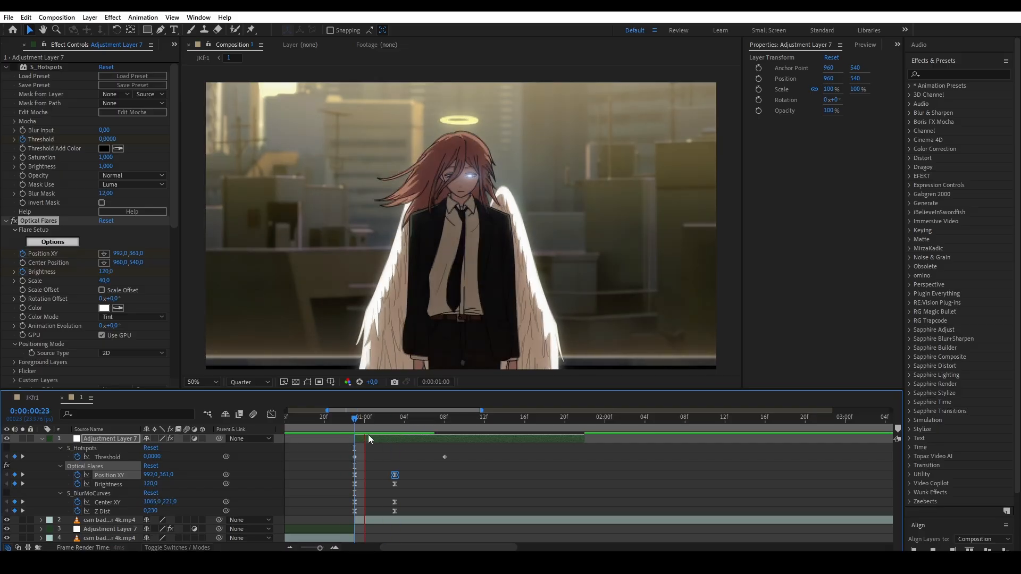
left_click(369, 437)
key("space")
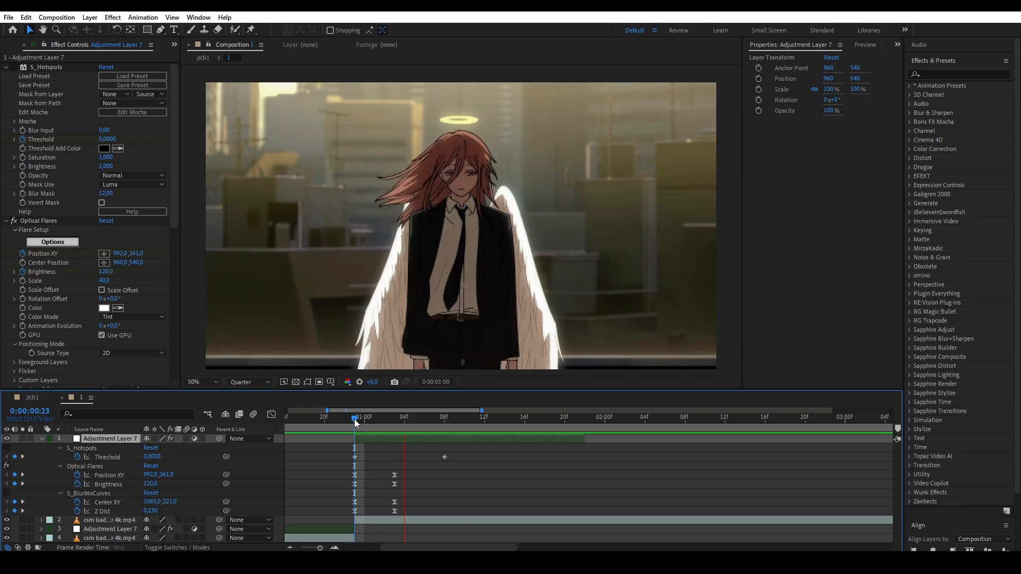
Step: Fine-tune the flare's vertical Position to 360 at 0:00:00:23
left_click(136, 254)
key("Down")
key("Down")
key("Down")
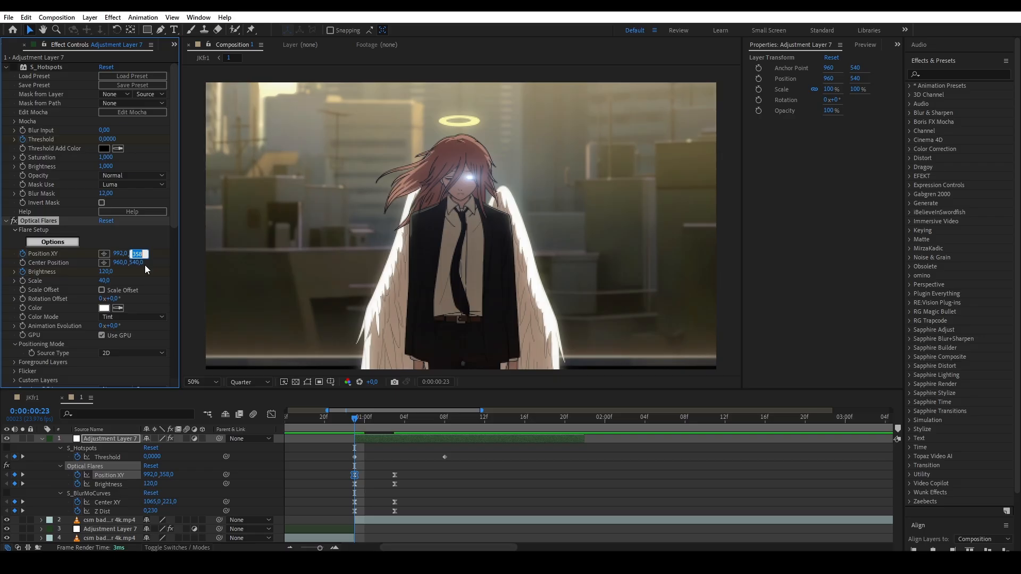
left_click(171, 266)
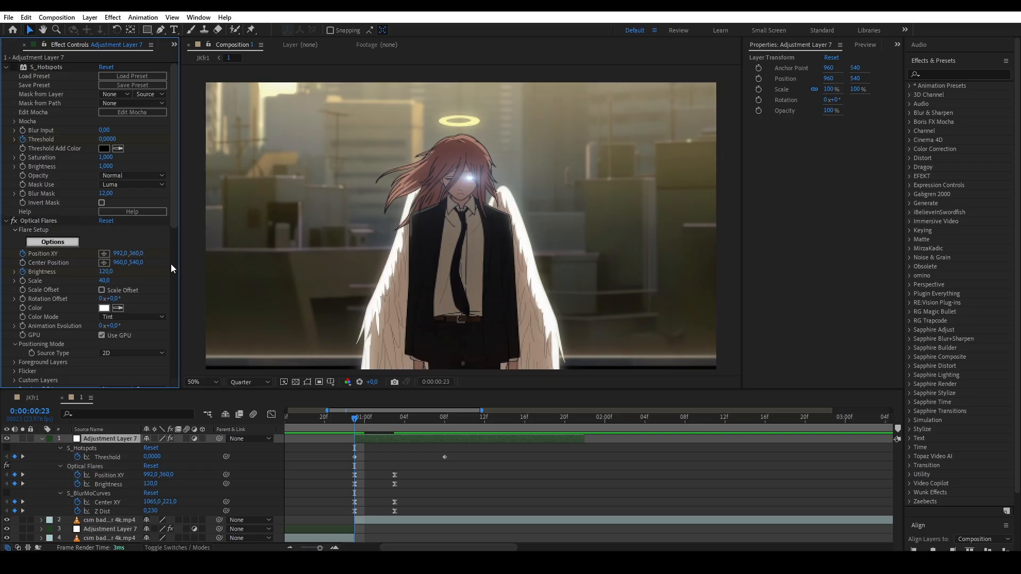
Step: Time-reverse the S_Hotspots Threshold keyframes to start with 0.7 at 0:00:00:23 and end at 0:00:01:07
mouse_move(350, 419)
left_mouse_down()
mouse_move(391, 430)
mouse_move(320, 430)
mouse_move(369, 435)
mouse_move(357, 436)
left_mouse_up()
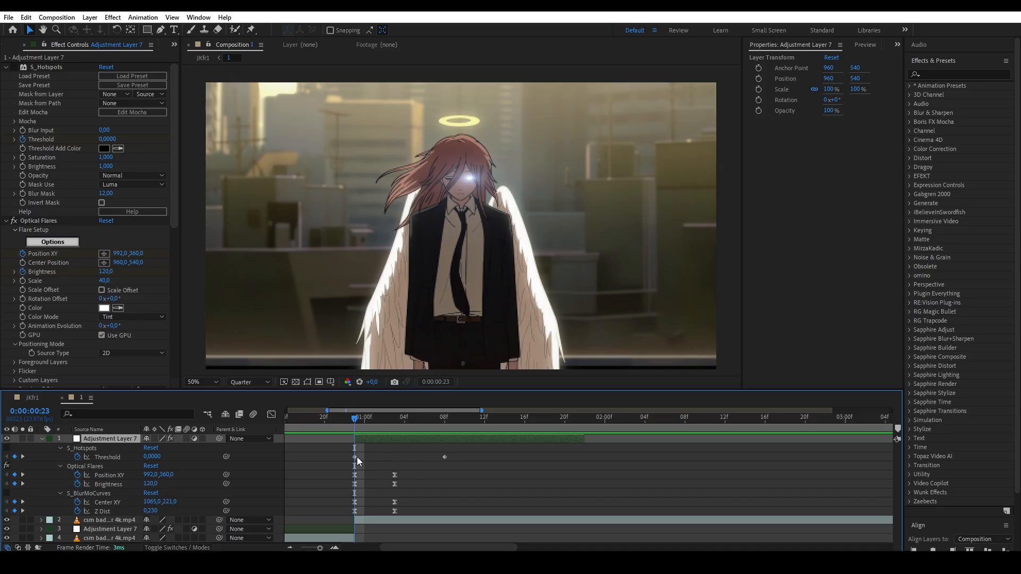
left_click_drag(355, 458, 434, 457)
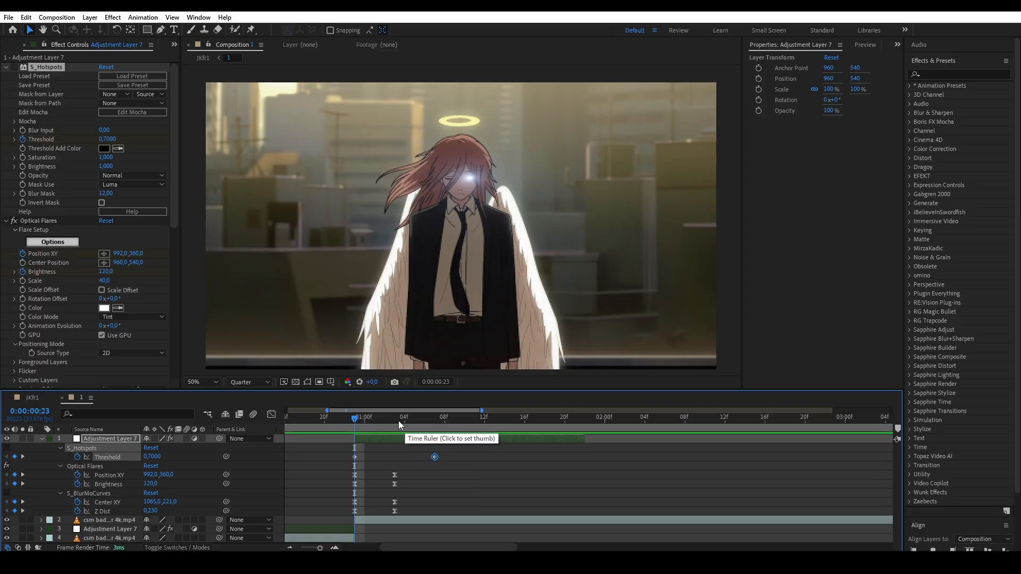
left_click(379, 502)
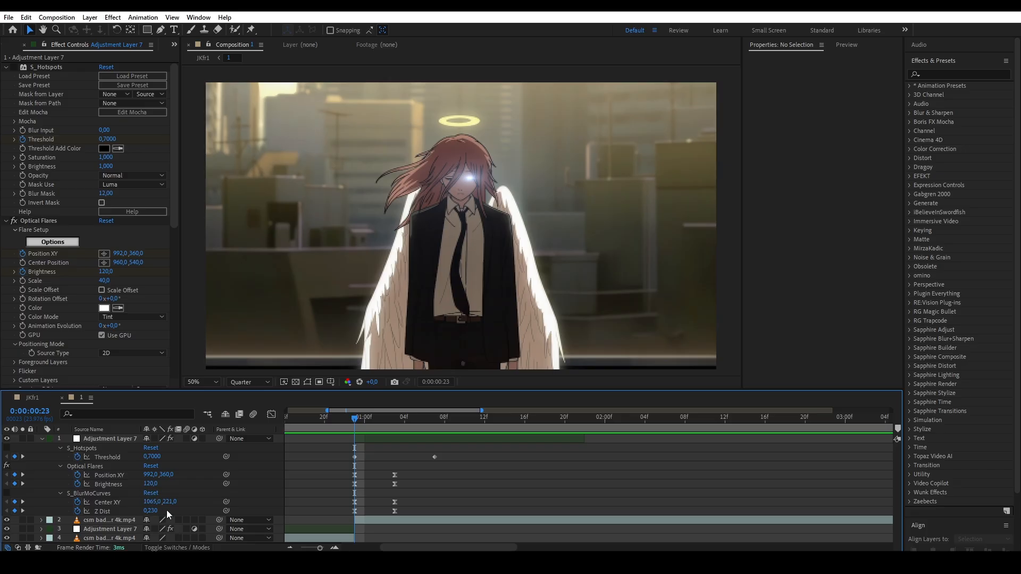
Step: Turn S_BlurMoCurves back on and try to re-centre its zoom on the glowing eye at 0:00:00:23
left_click(8, 496)
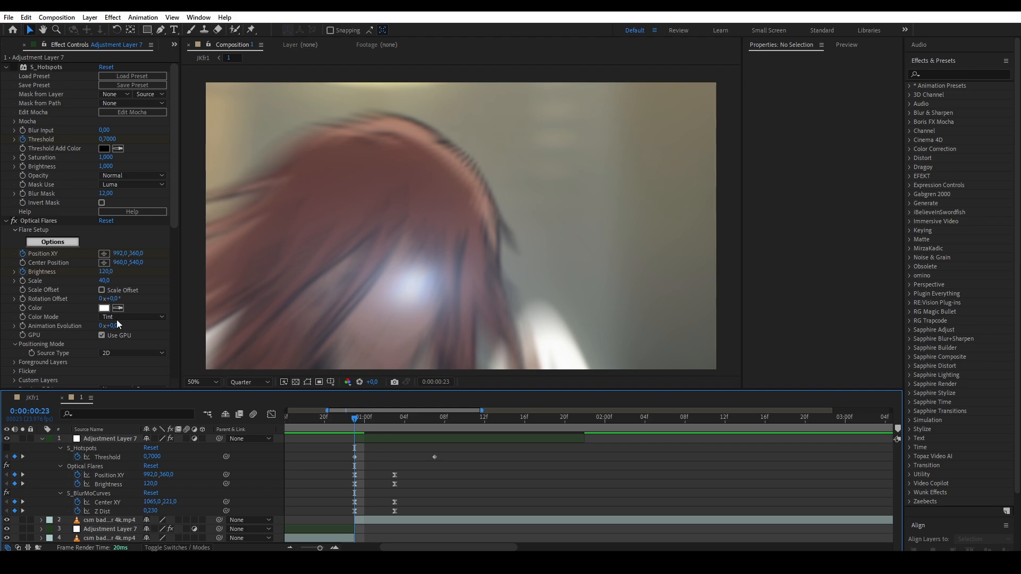
scroll(98, 249, "down", 8)
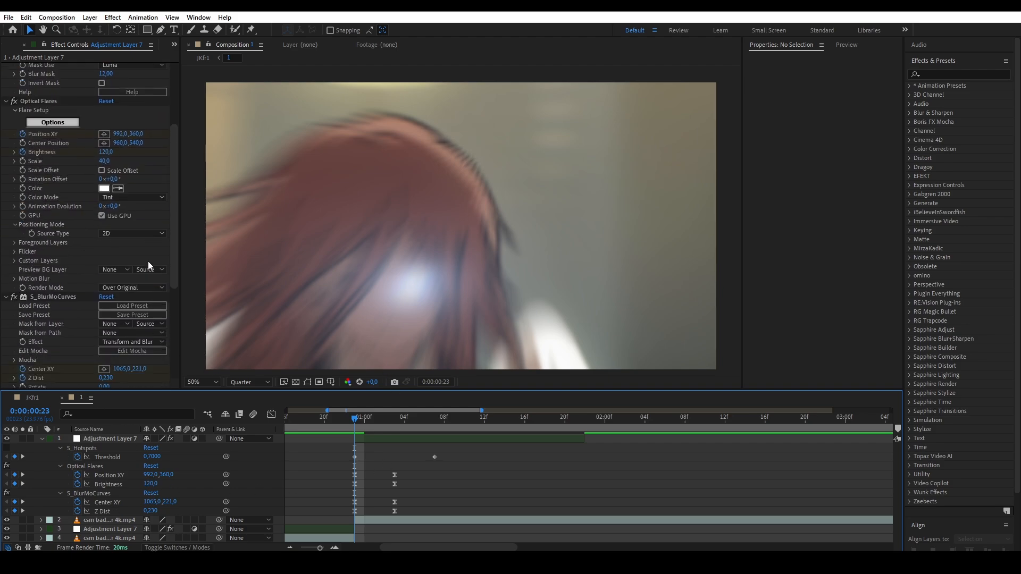
scroll(122, 146, "up", 3)
scroll(133, 288, "down", 4)
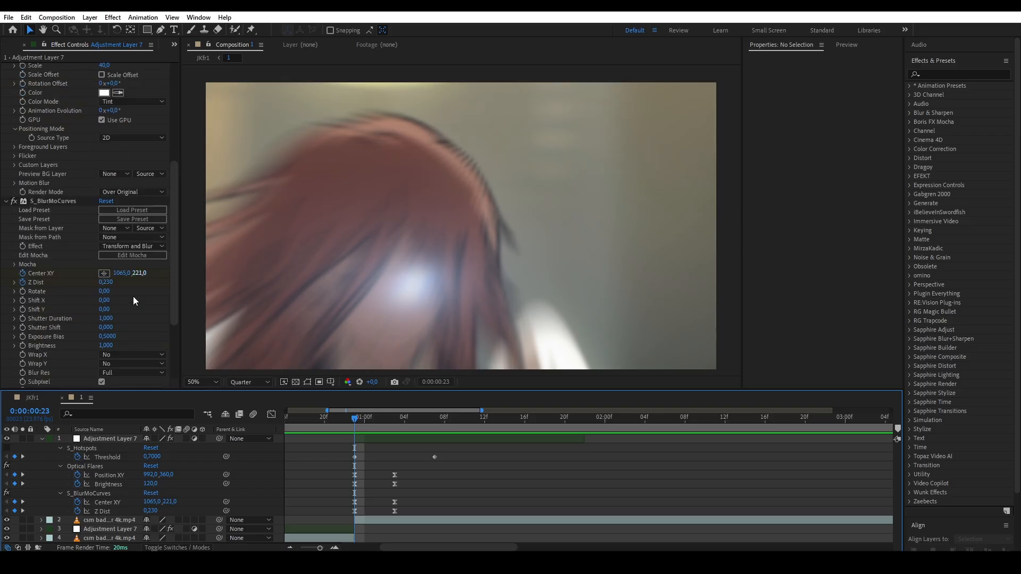
left_click(105, 248)
left_click(416, 282)
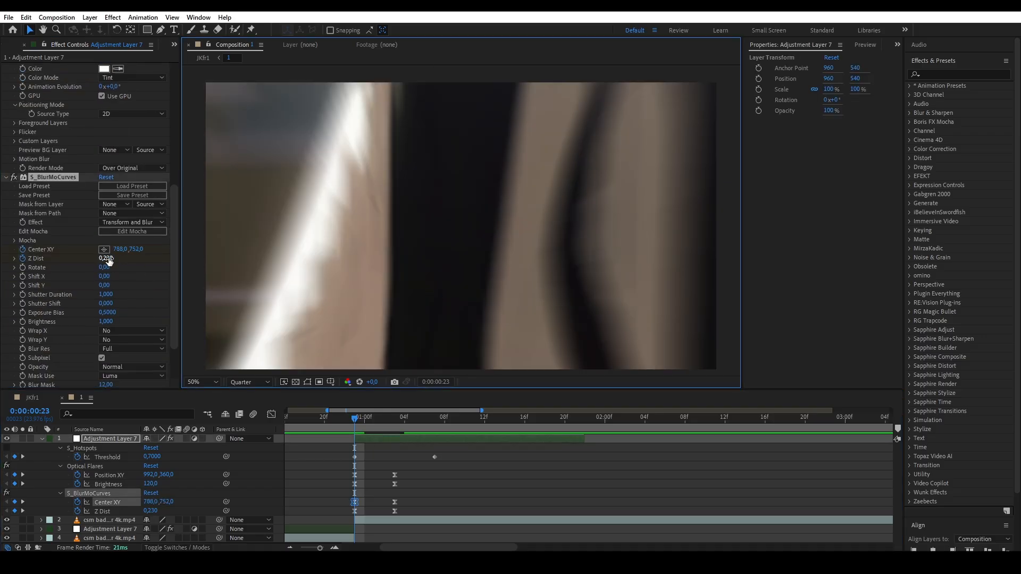
Step: Set the S_BlurMoCurves keyframes at 0:00:00:23 to Center XY 996, 300 and Z Dist 0.191, and check the following frame
left_click_drag(120, 249, 65, 269)
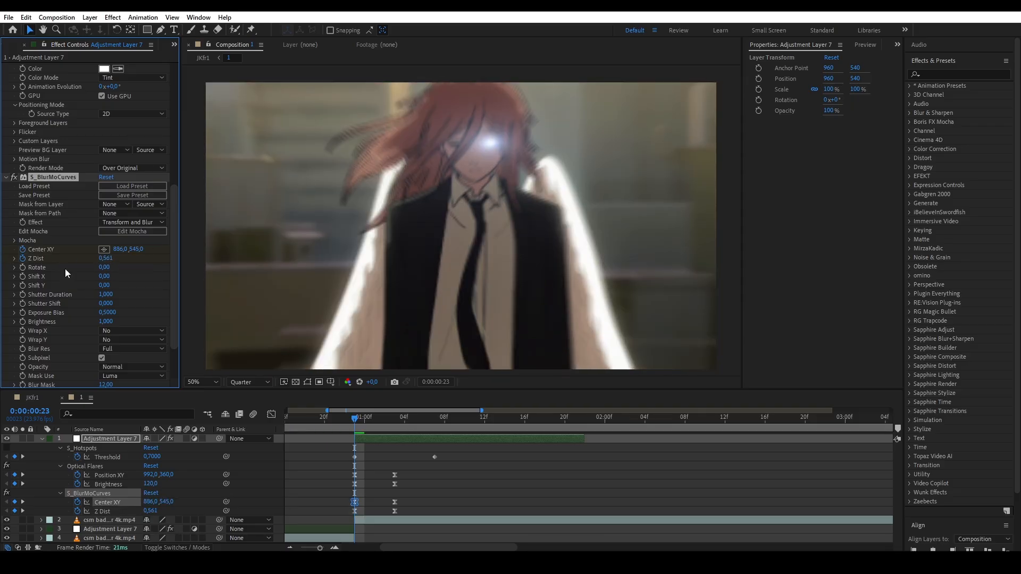
left_click_drag(2, 252, 0, 253)
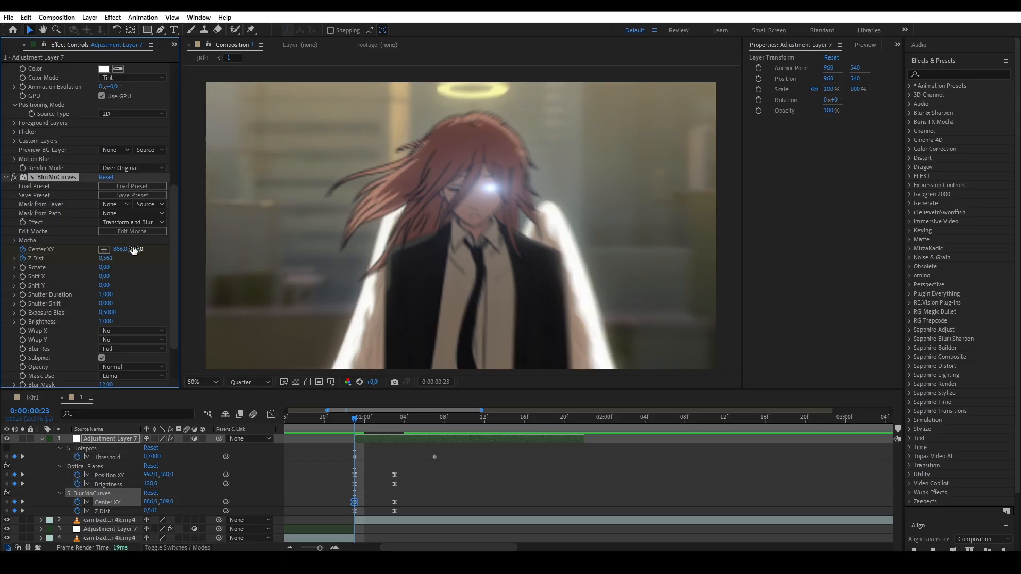
left_click_drag(135, 251, 1, 258)
mouse_move(106, 266)
left_mouse_down()
mouse_move(85, 265)
mouse_move(149, 248)
mouse_move(110, 252)
left_mouse_up()
mouse_move(355, 419)
left_mouse_down()
mouse_move(381, 427)
mouse_move(359, 427)
left_mouse_up()
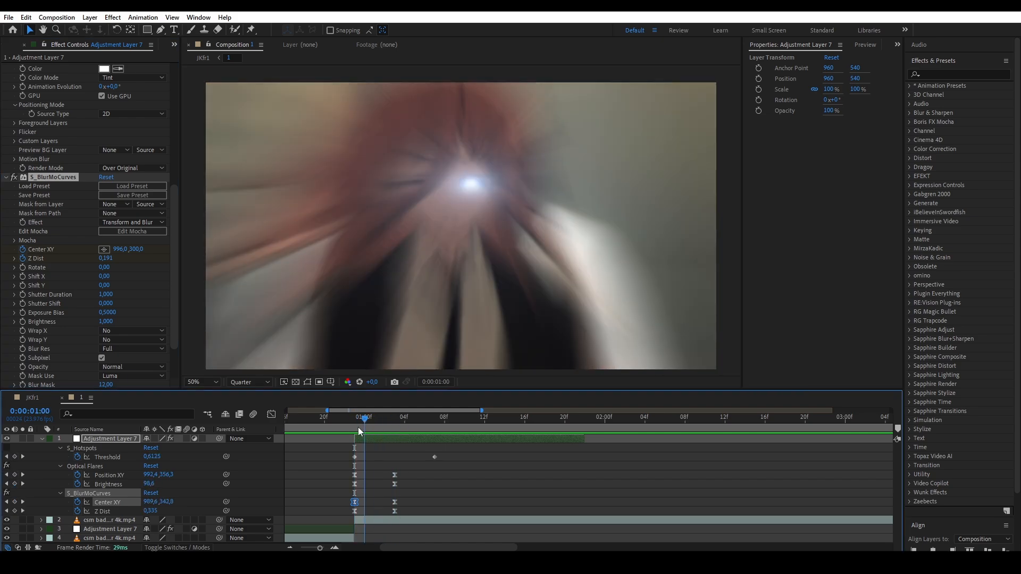
Step: Reverse the Flow curve to 0.00, 0.70, 0.45, 0.80 and apply it to all Optical Flares and S_BlurMoCurves keyframes
left_click_drag(403, 507, 346, 458)
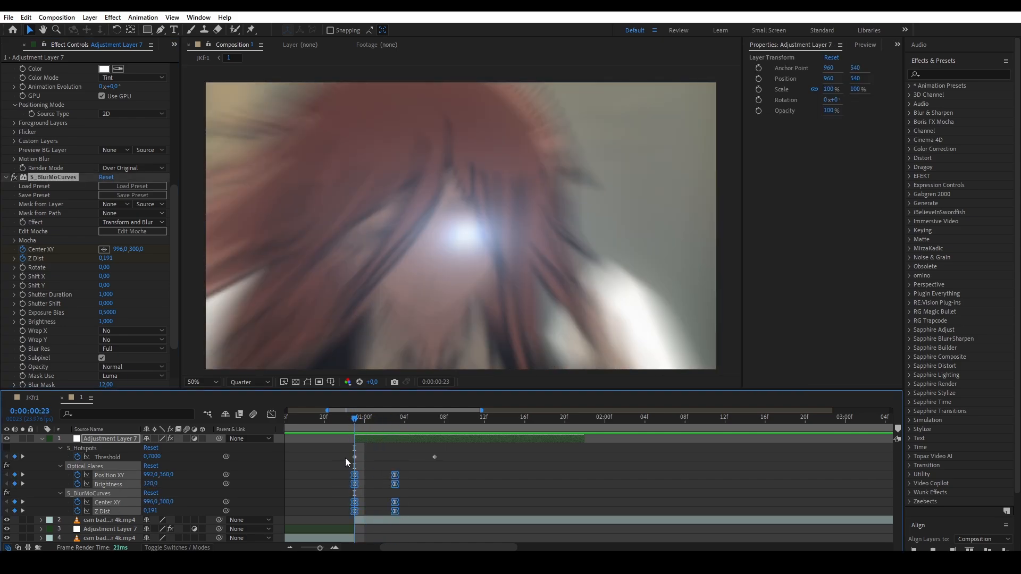
left_click(174, 44)
left_click(187, 71)
right_click(96, 105)
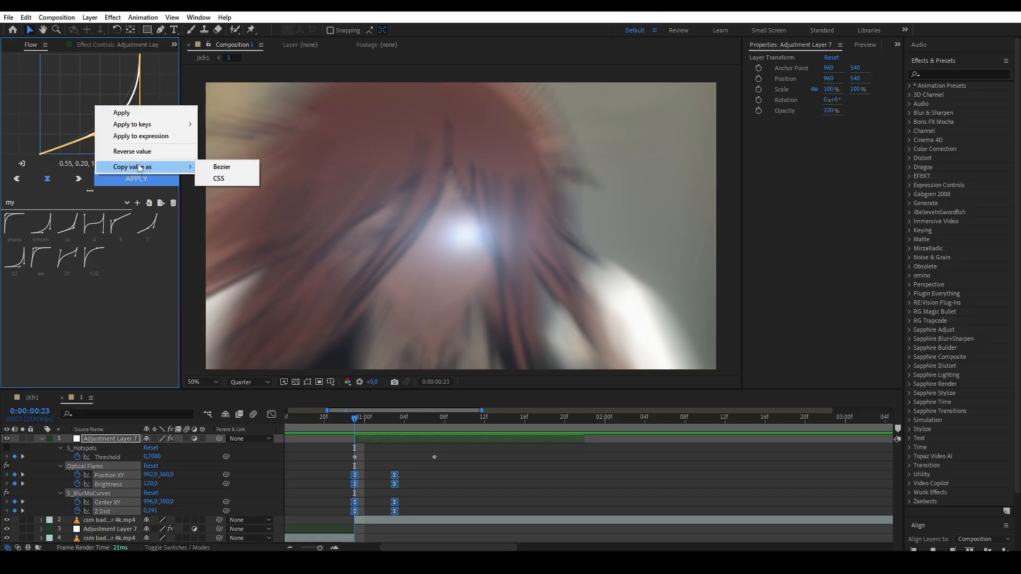
left_click(139, 152)
left_click(147, 174)
Step: Scrub through the eased motion, turn S_Hotspots back on and check the frame at 0:00:00:23
left_click_drag(355, 425, 395, 434)
left_click(448, 458)
left_click_drag(450, 457, 205, 442)
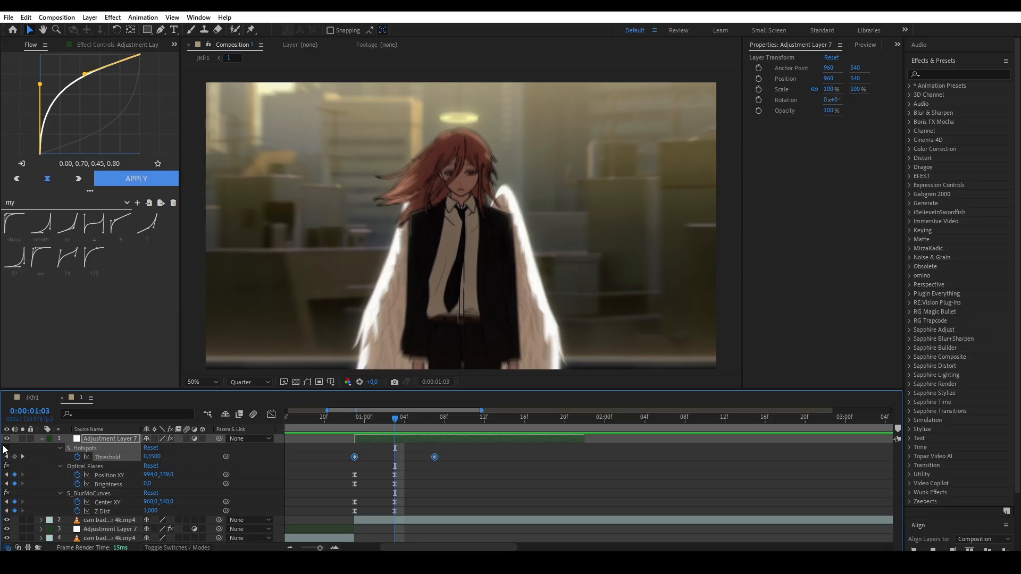
left_click(417, 488)
left_click(354, 422)
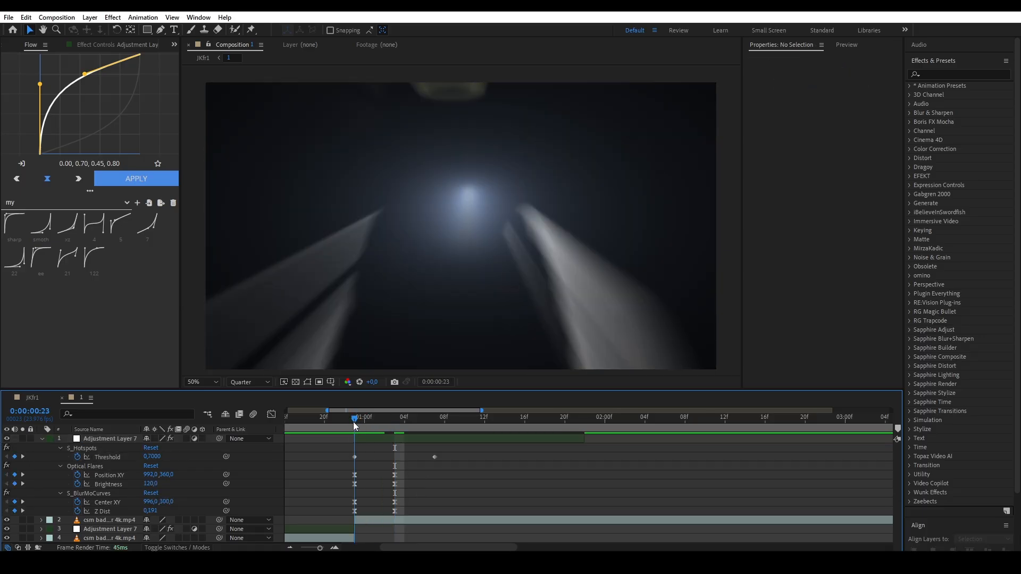
Step: Collapse the S_Hotspots and S_BlurMoCurves settings and set the Optical Flares Scale to 50
left_click(101, 45)
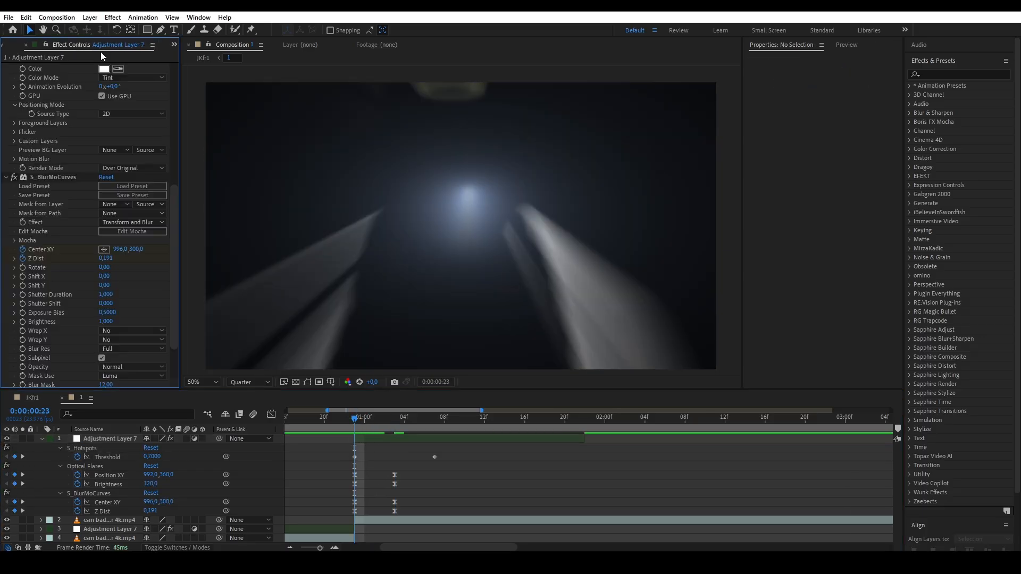
scroll(45, 154, "up", 5)
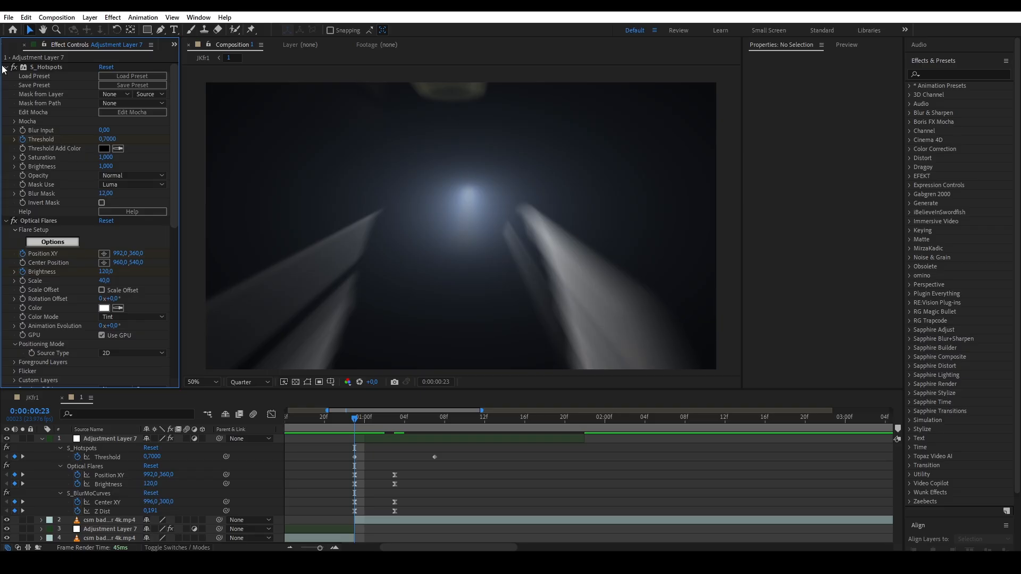
left_click(5, 76)
left_click(5, 85)
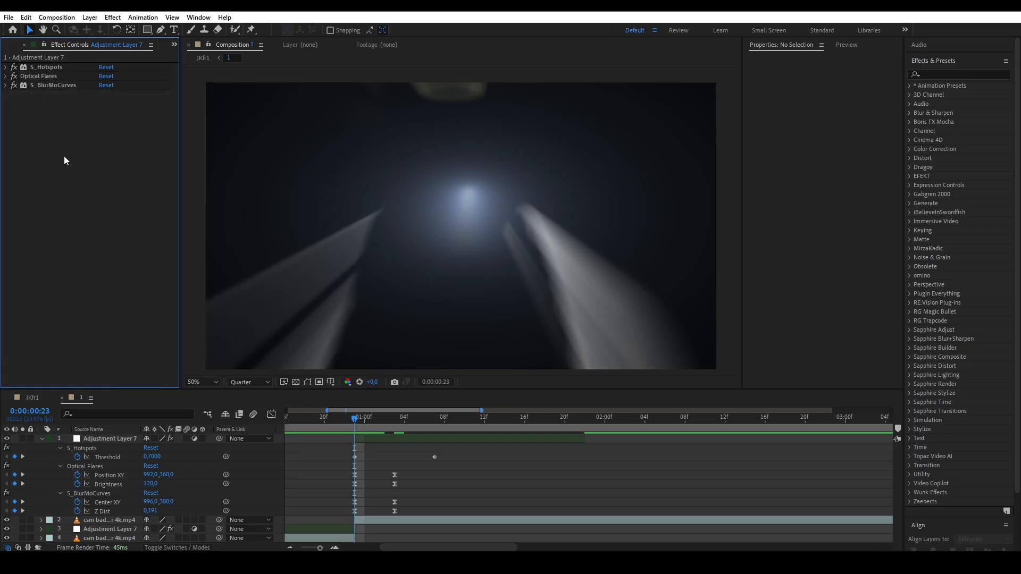
left_click(5, 76)
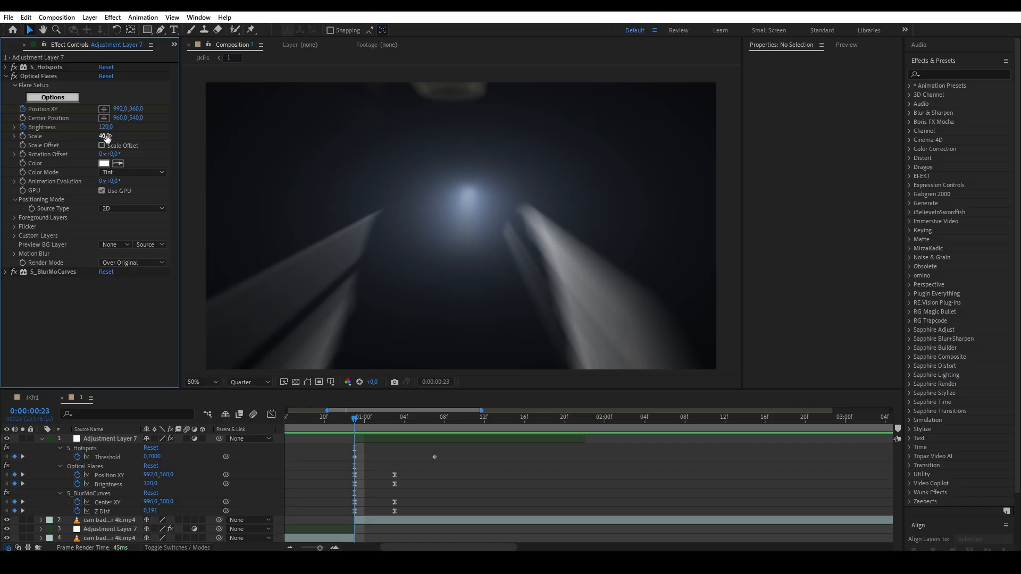
type("50")
key("Return")
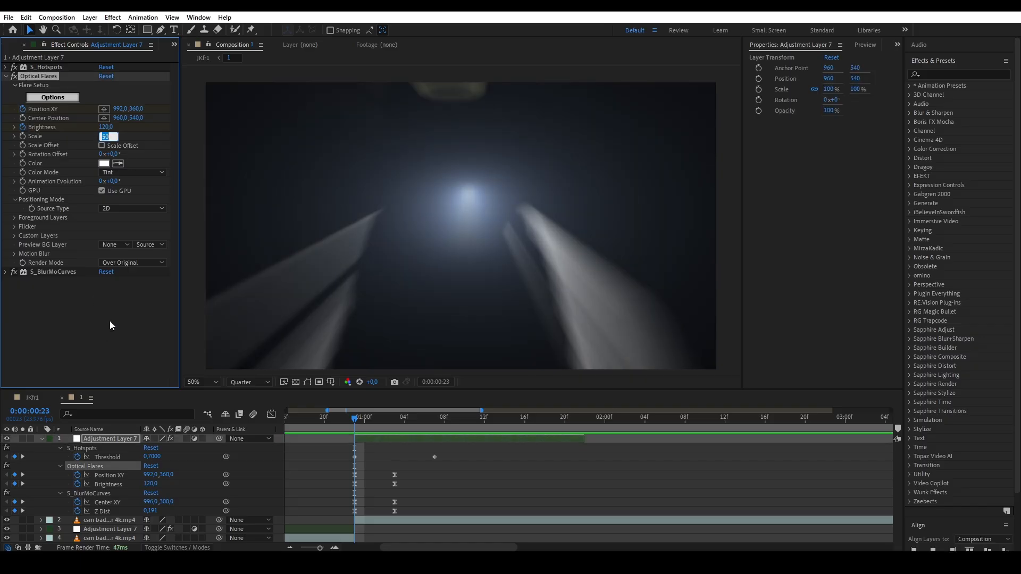
left_click(111, 304)
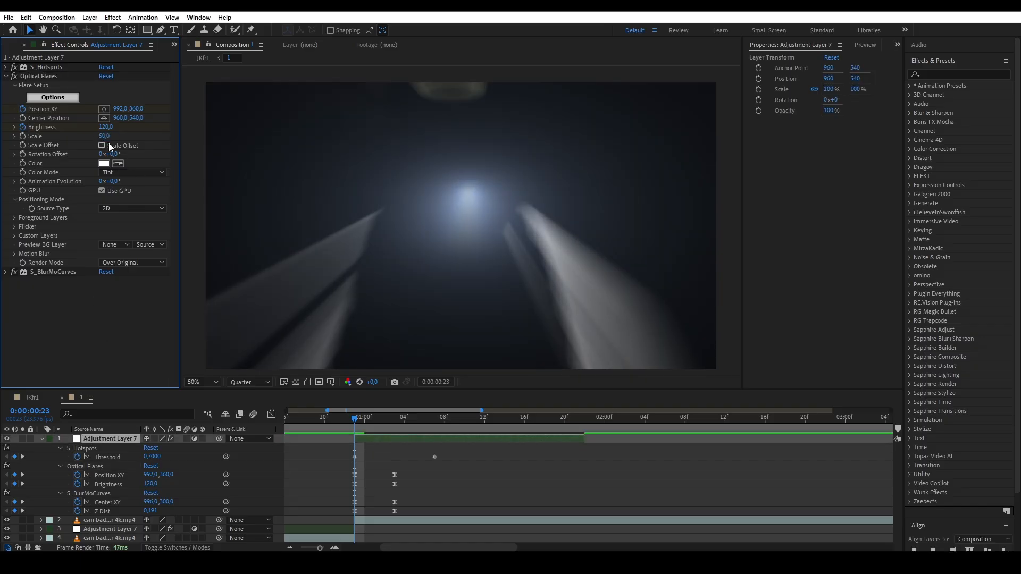
Step: Raise the flare's Brightness keyframe at 0:00:00:23, trying 150 and settling on 140
type("150")
key("Return")
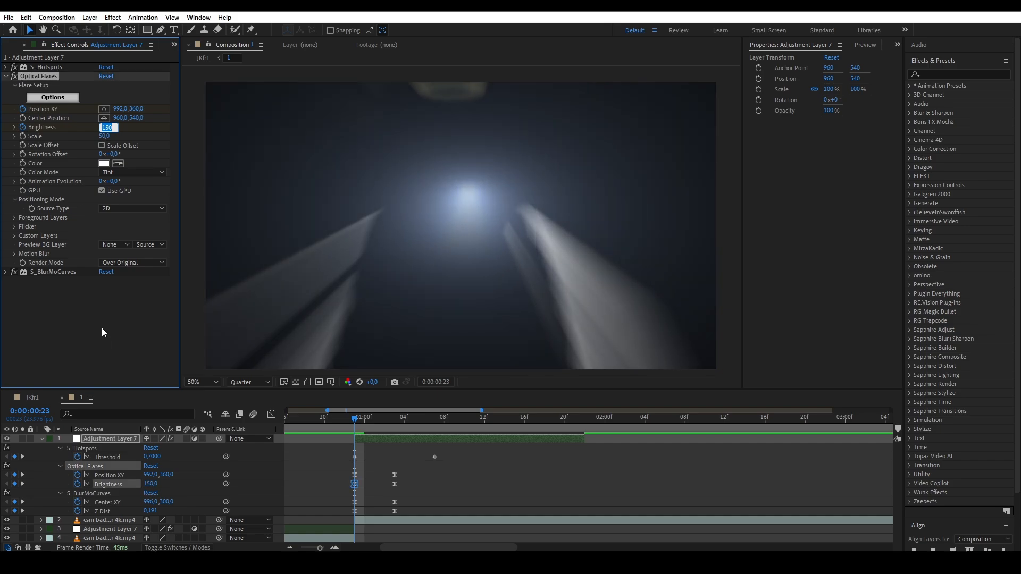
left_click(107, 321)
Step: Preview the complete transition from 0:00:00:18 and return to the start of the composition
left_click_drag(356, 420, 299, 417)
scroll(420, 264, "down", 4)
scroll(420, 261, "up", 4)
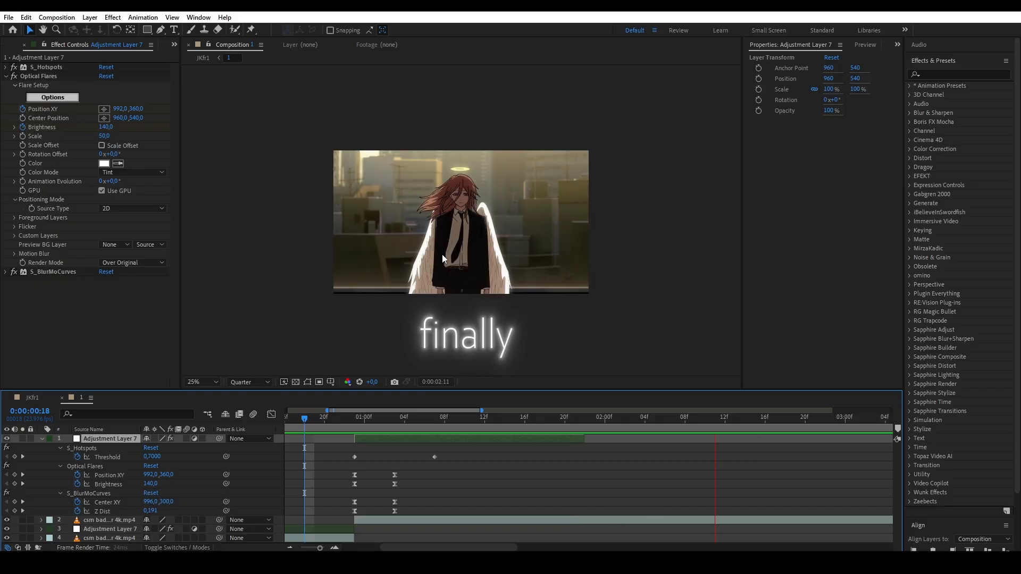
scroll(449, 260, "down", 2)
key("Page_Down")
key("Home")
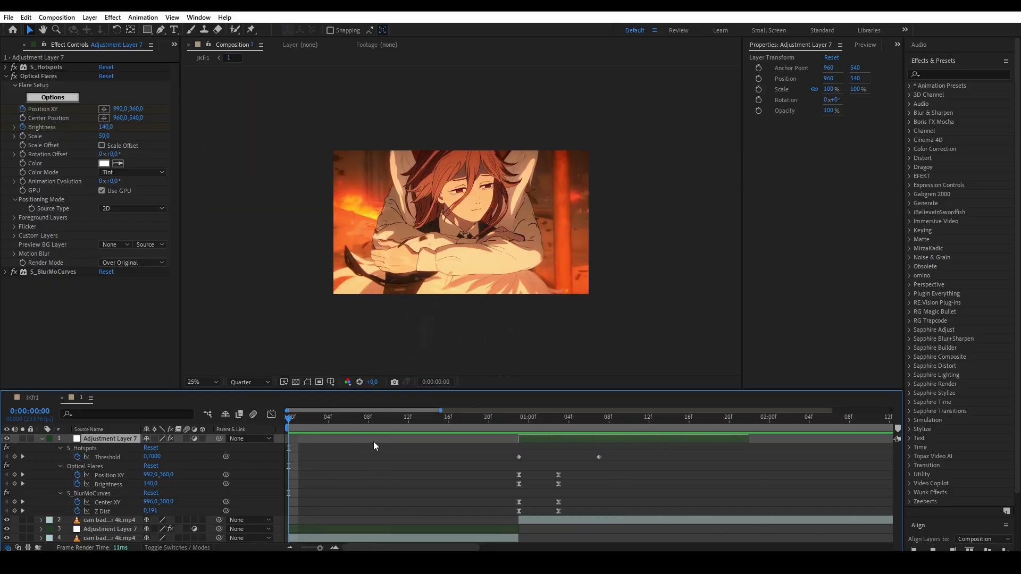